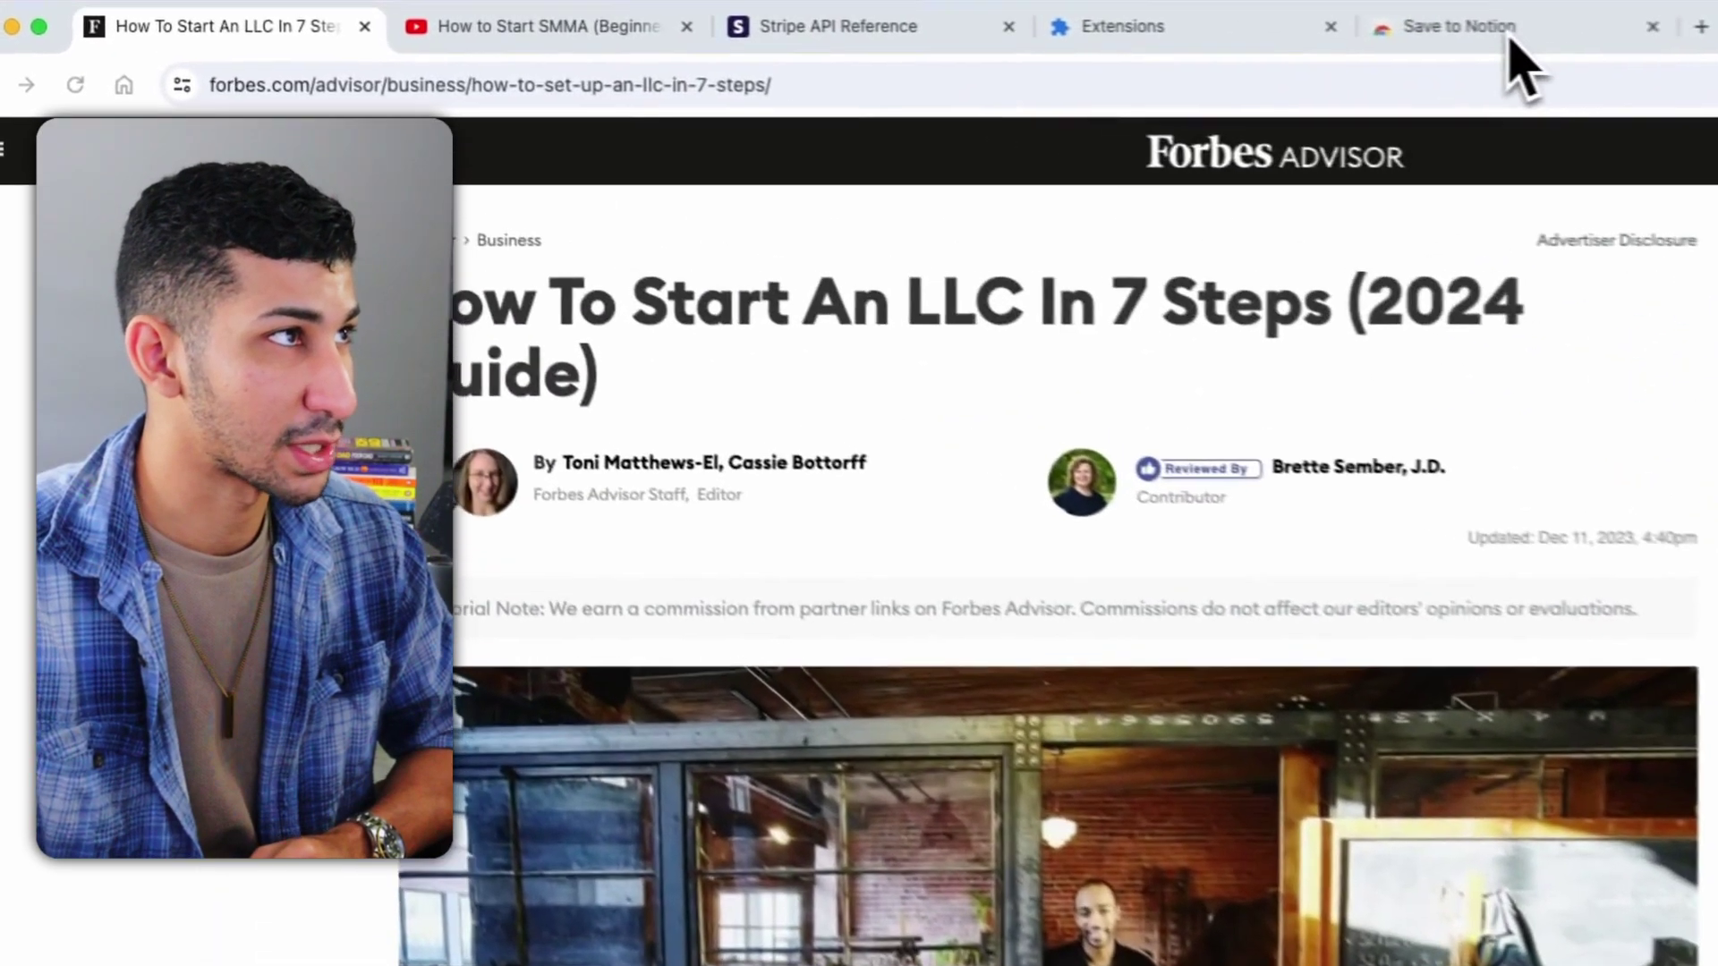
Bring up the Save to Notion extension's Chrome Web Store page.
left_click(768, 3)
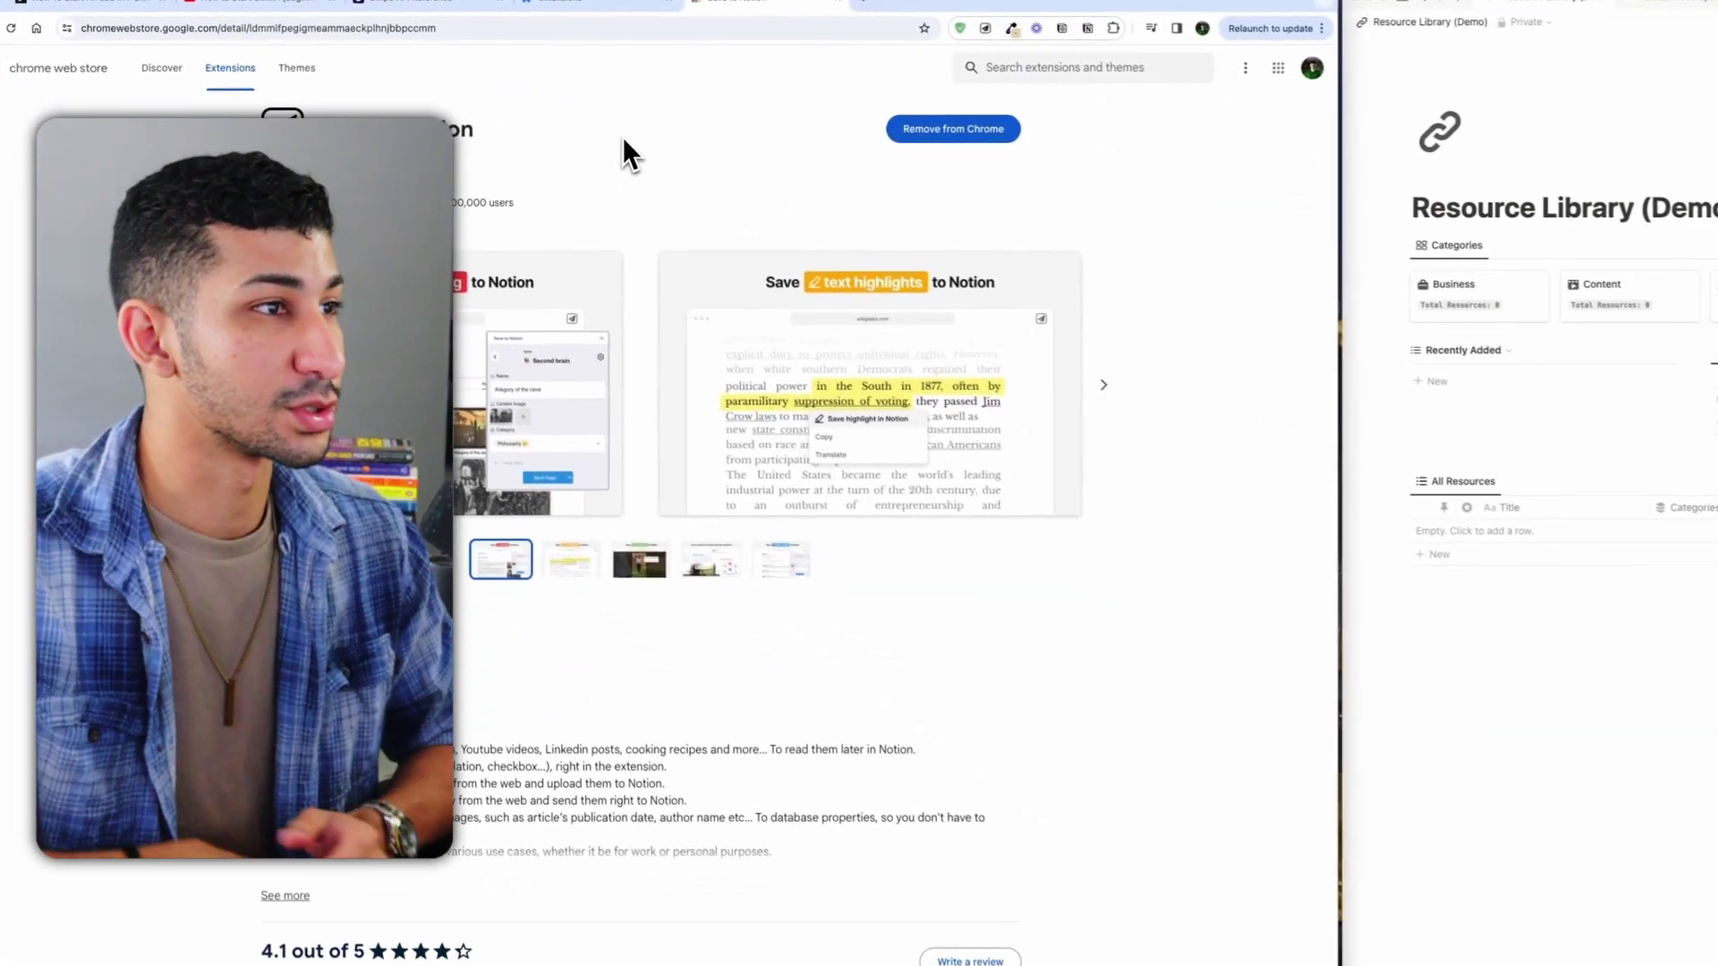
left_click(313, 36)
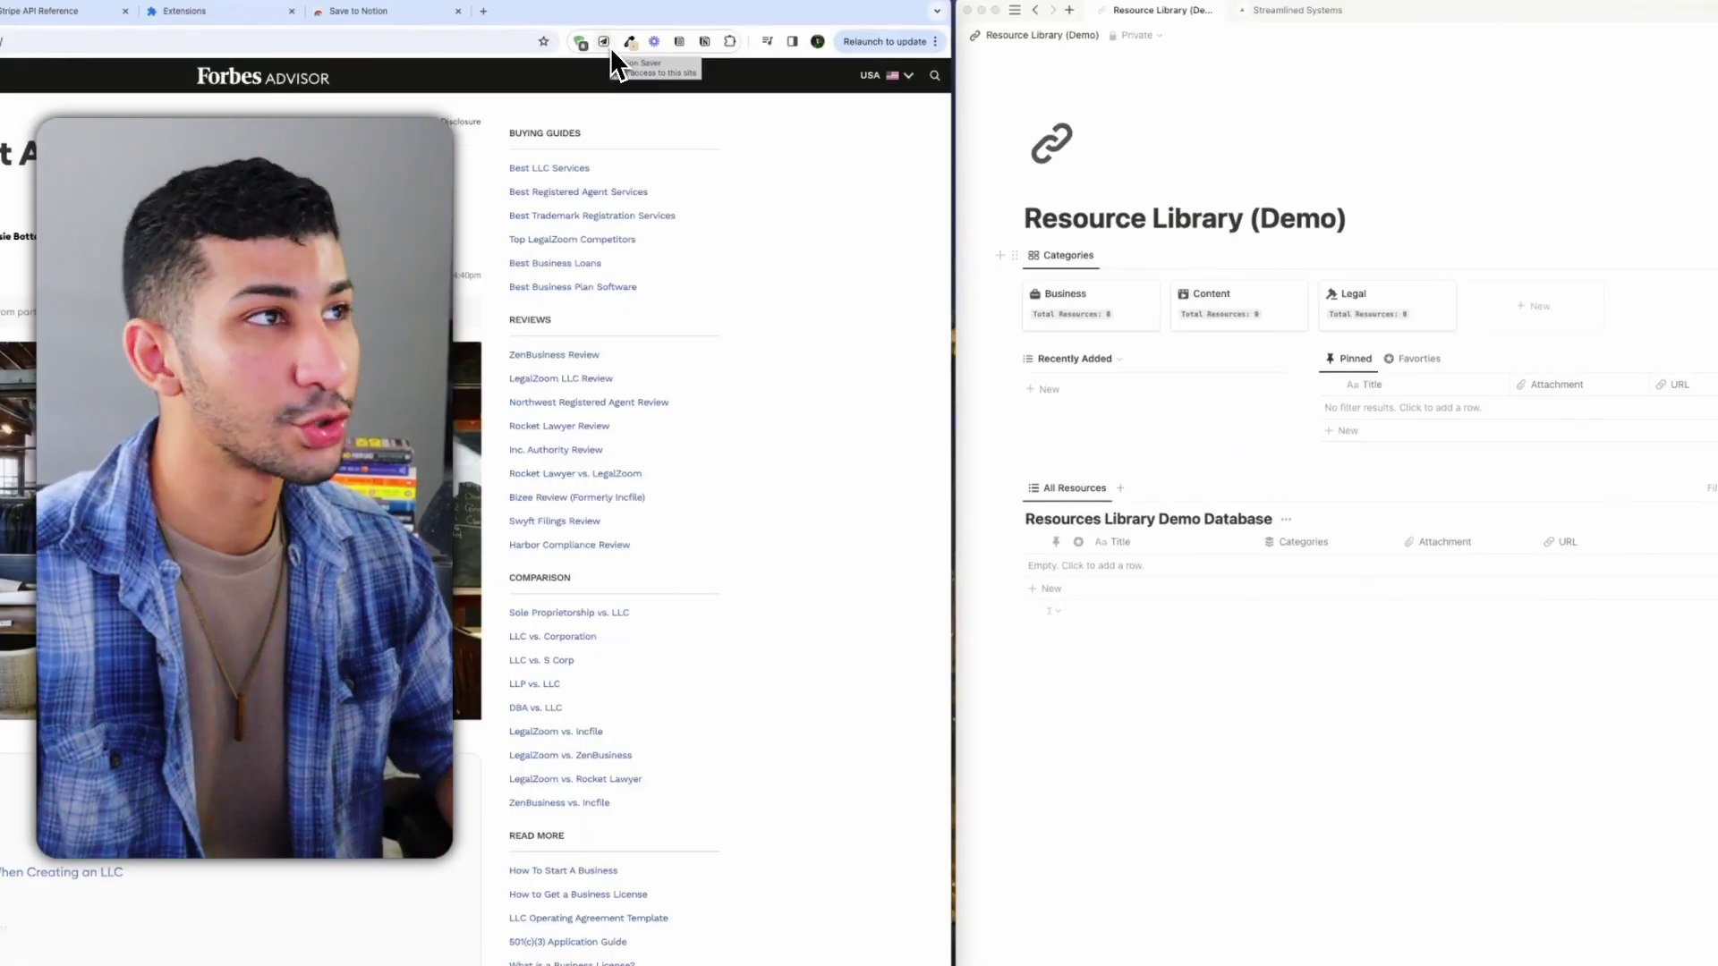
From the Save to Notion clipper, add a new form and browse its destination pages and databases.
left_click(607, 43)
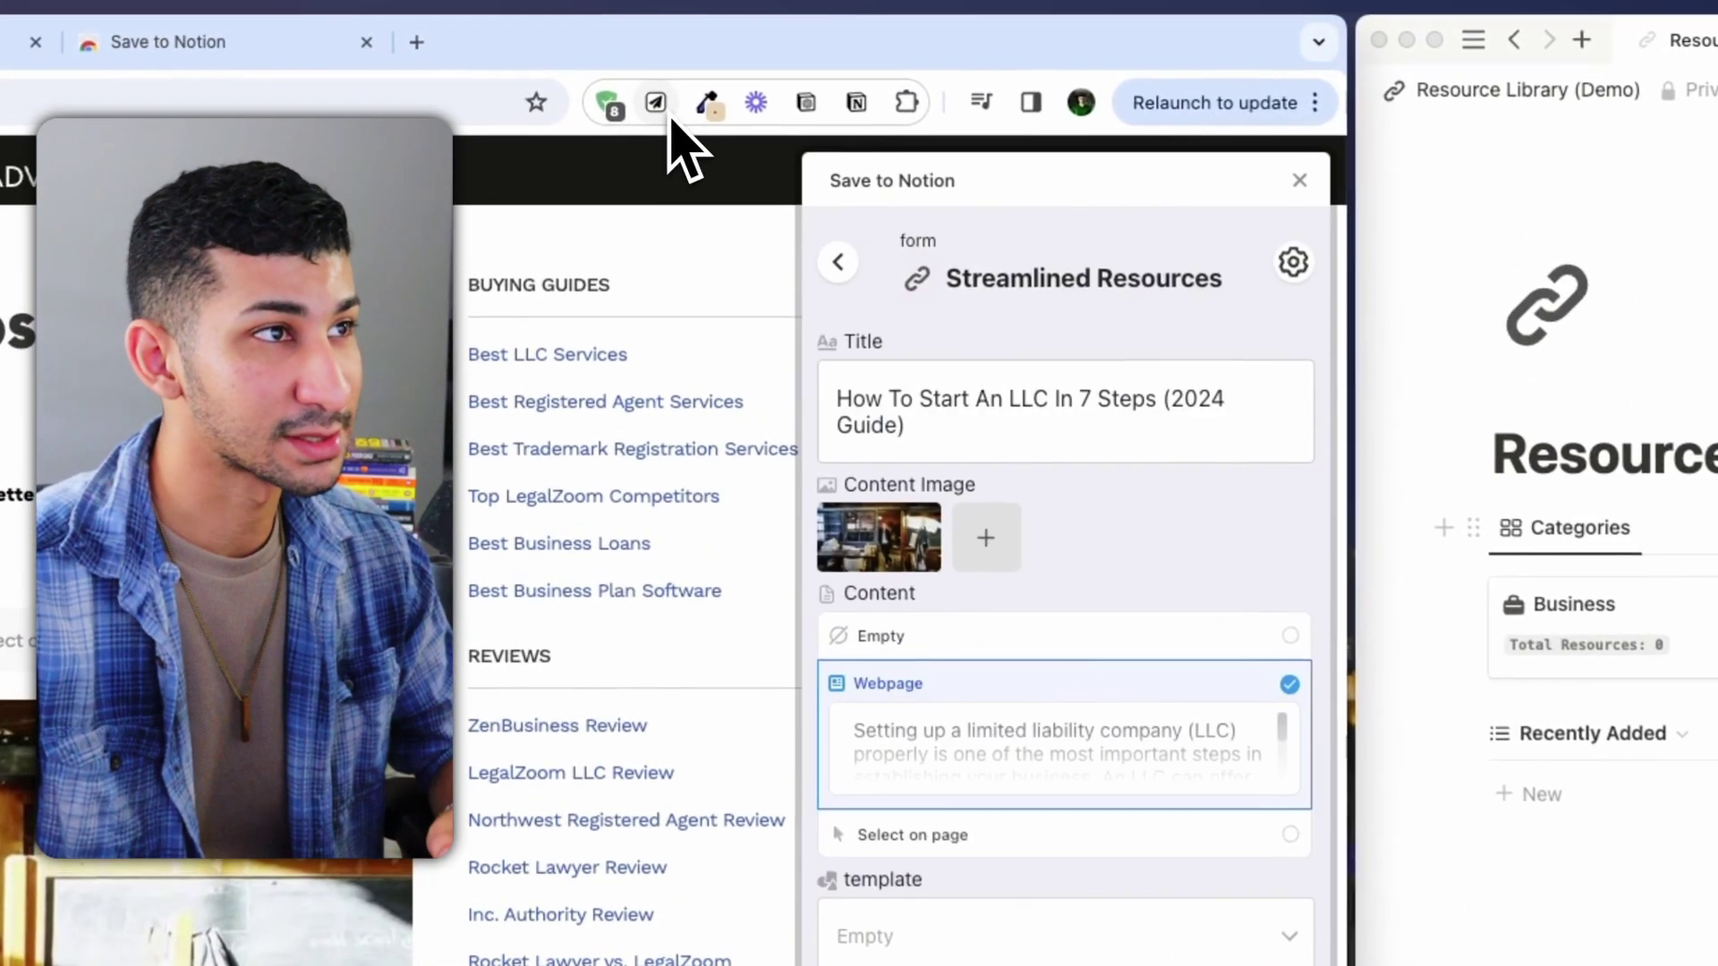
left_click(839, 263)
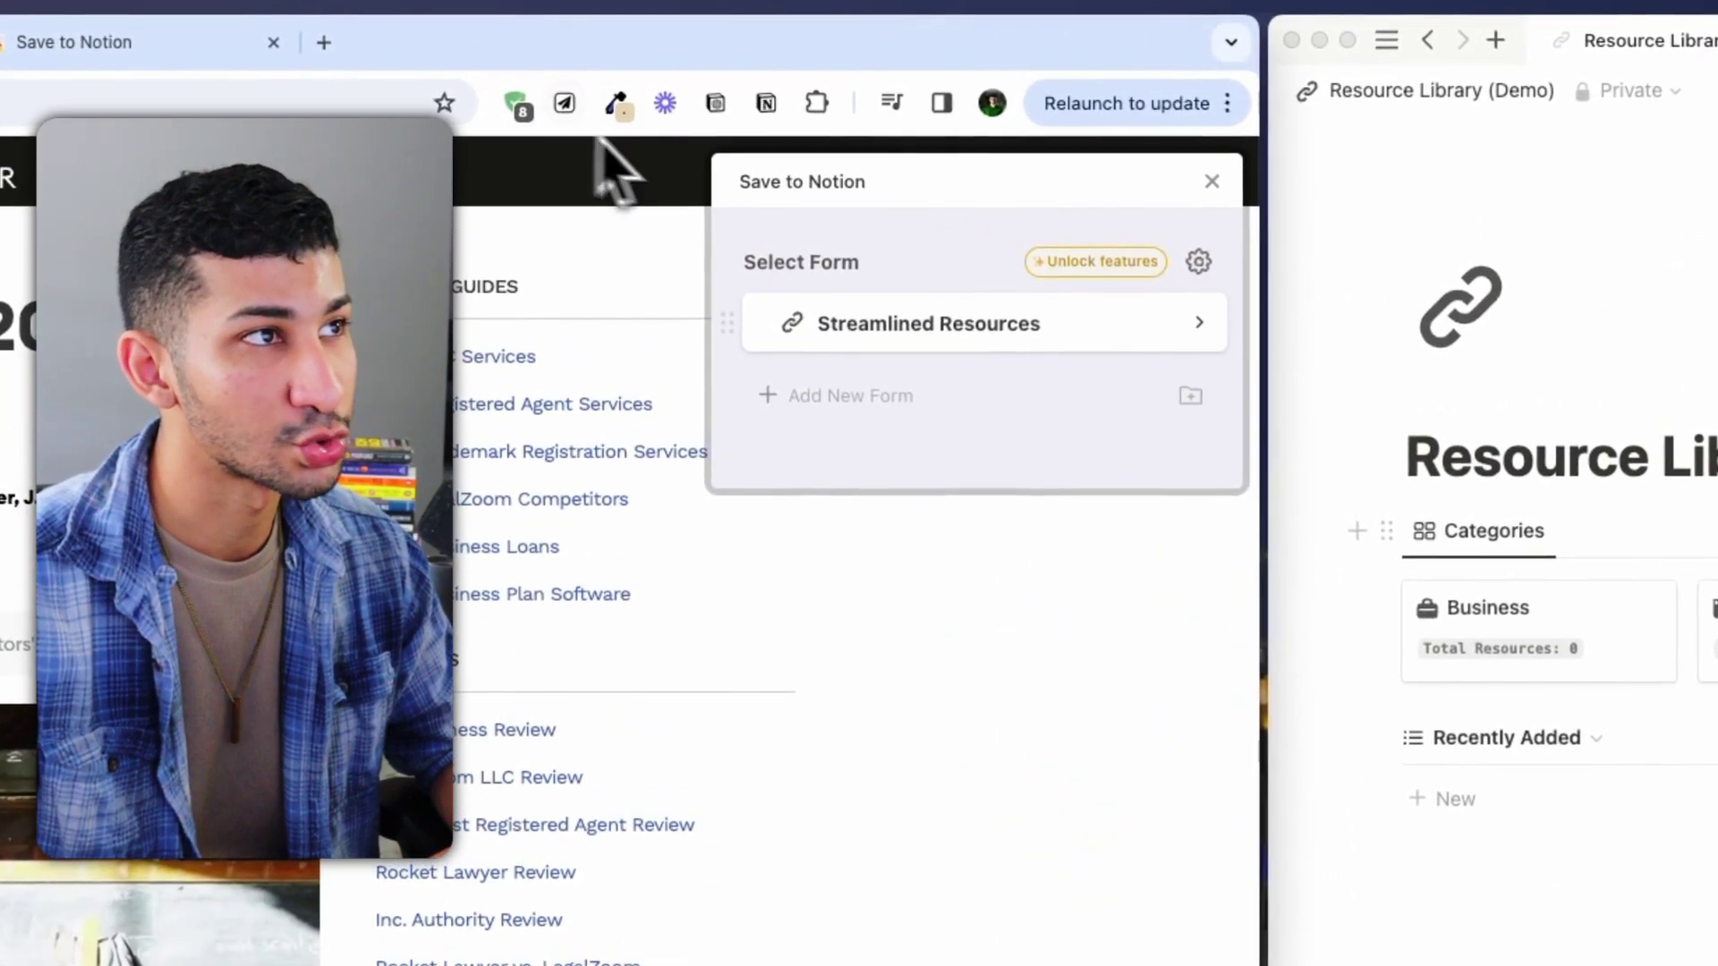
left_click(817, 413)
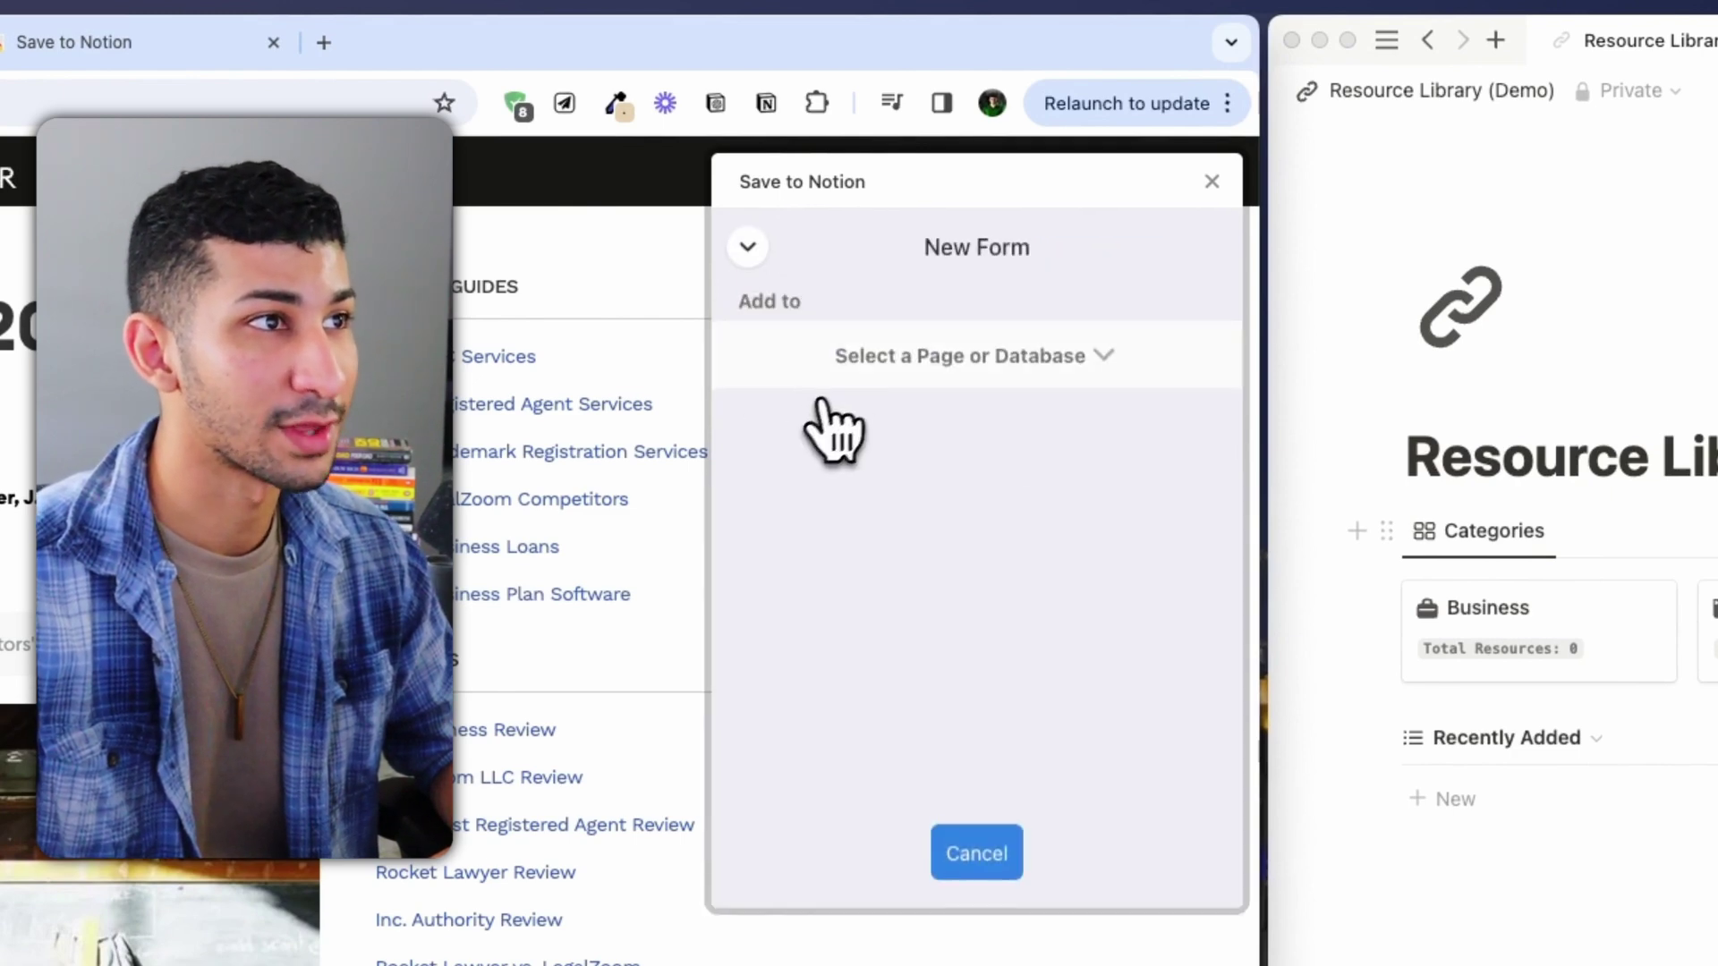
left_click(1001, 359)
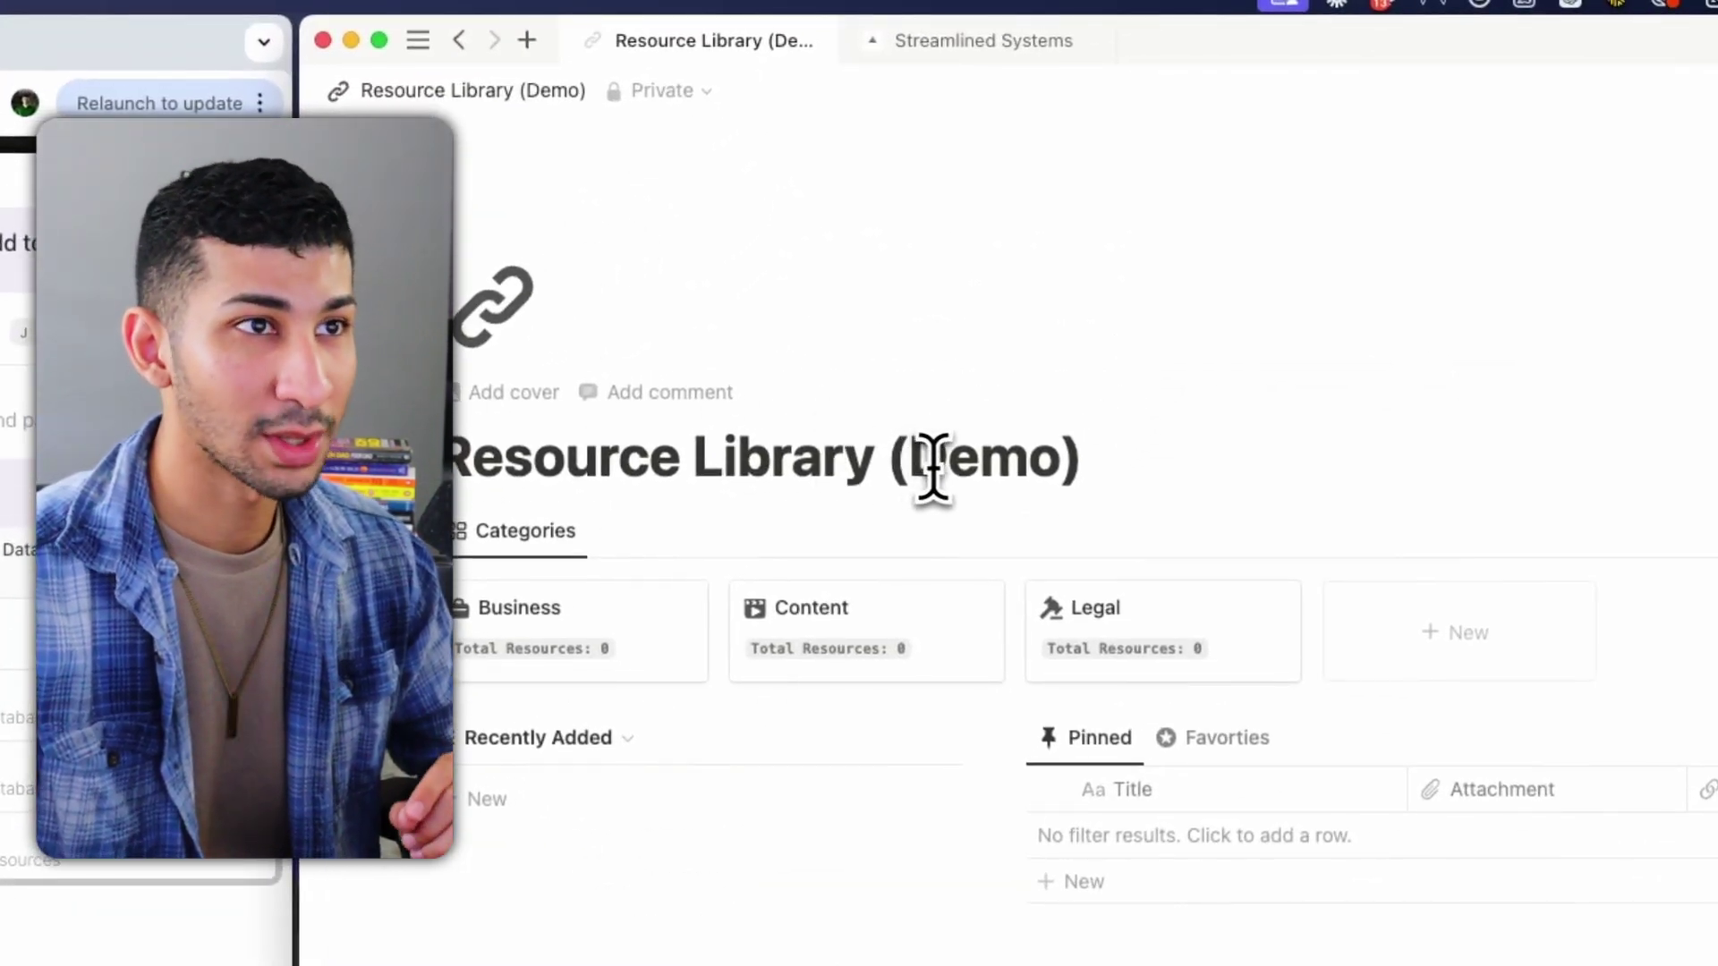
left_click_drag(499, 461, 985, 460)
left_click(1058, 461)
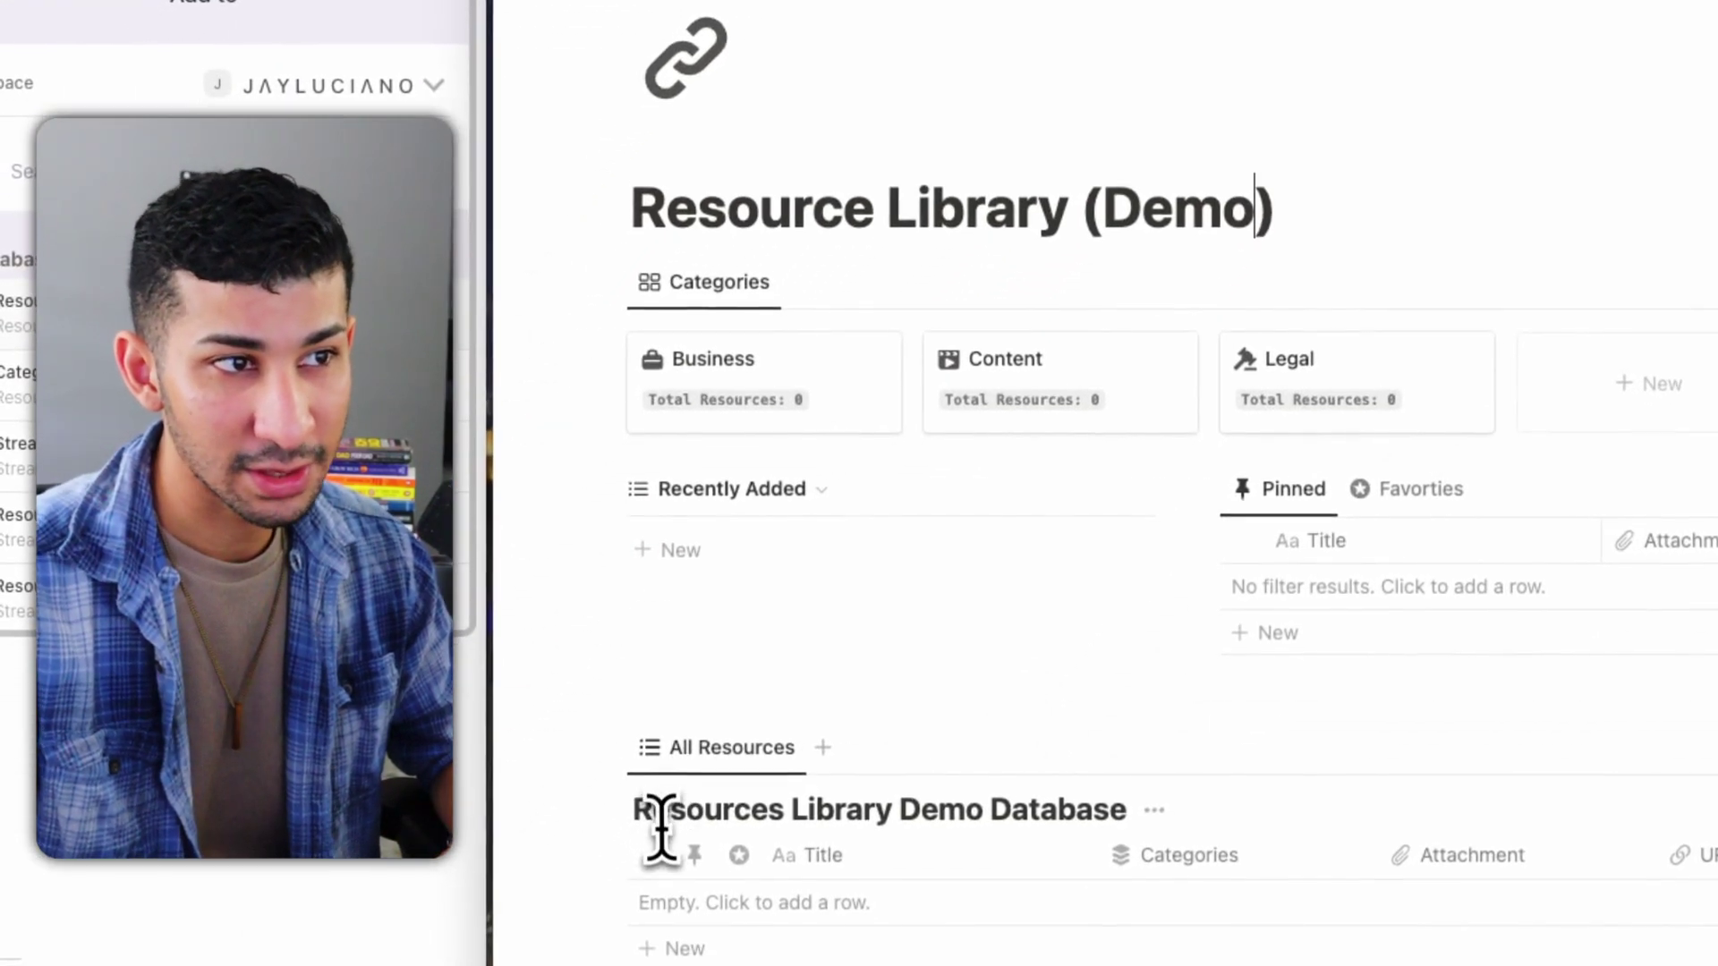
left_click_drag(638, 810, 832, 807)
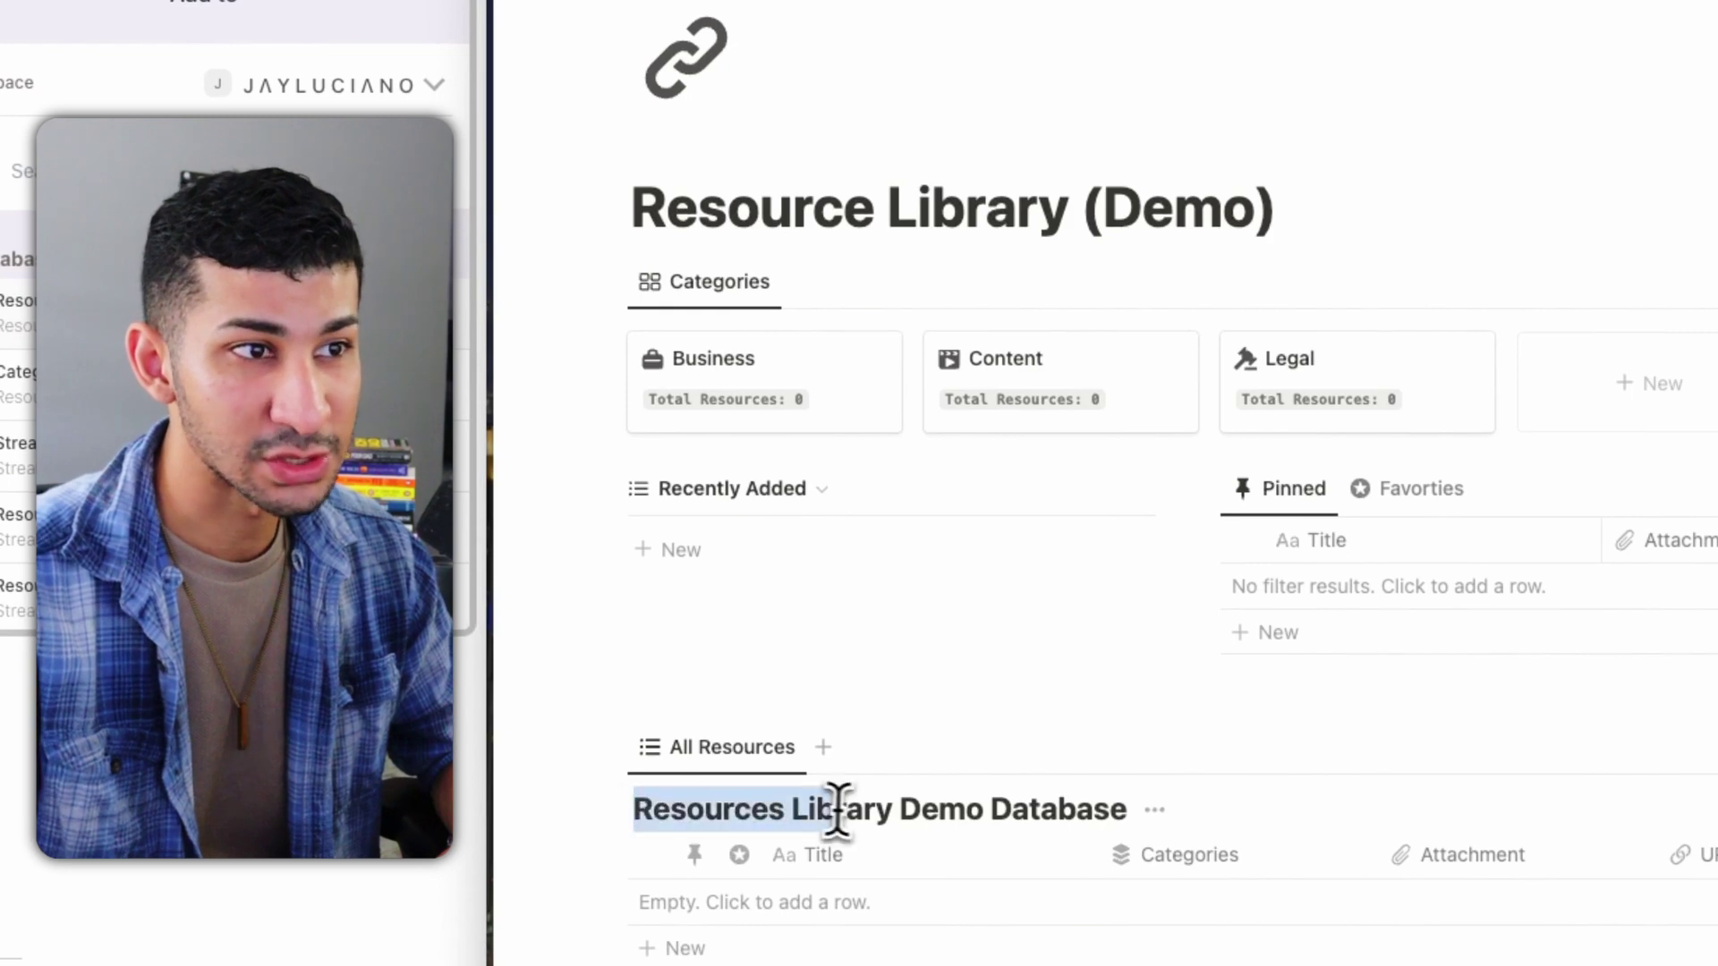
left_click(837, 810)
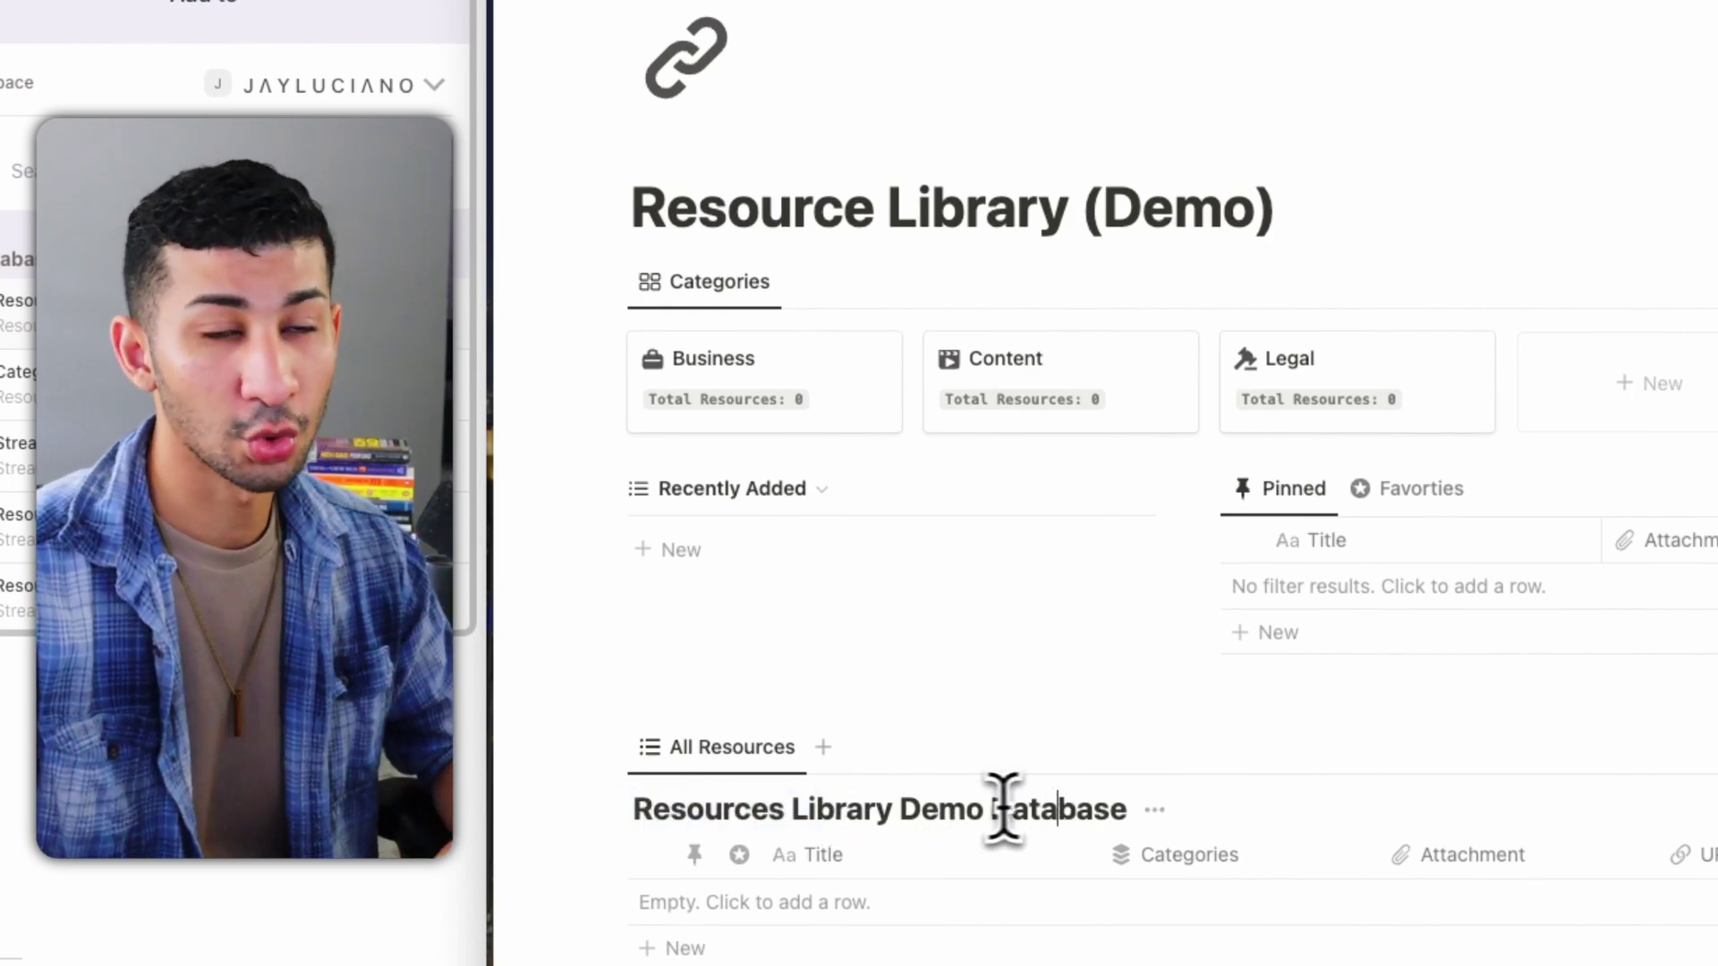
key("BackSpace")
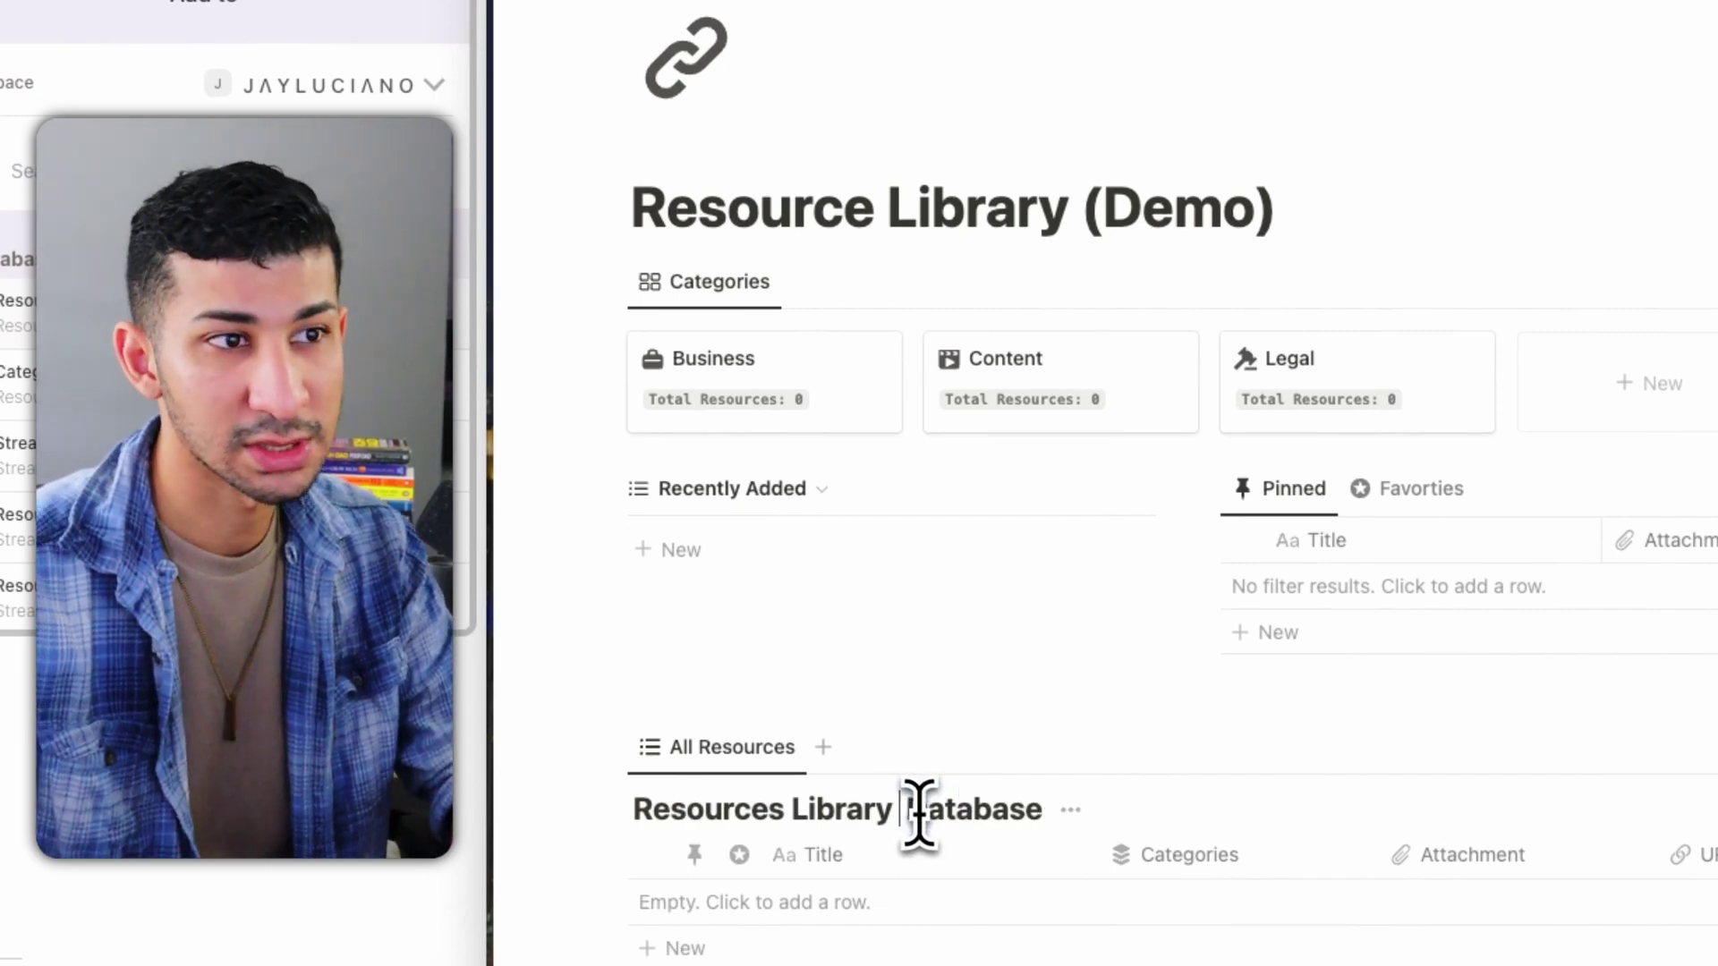
key("super+z")
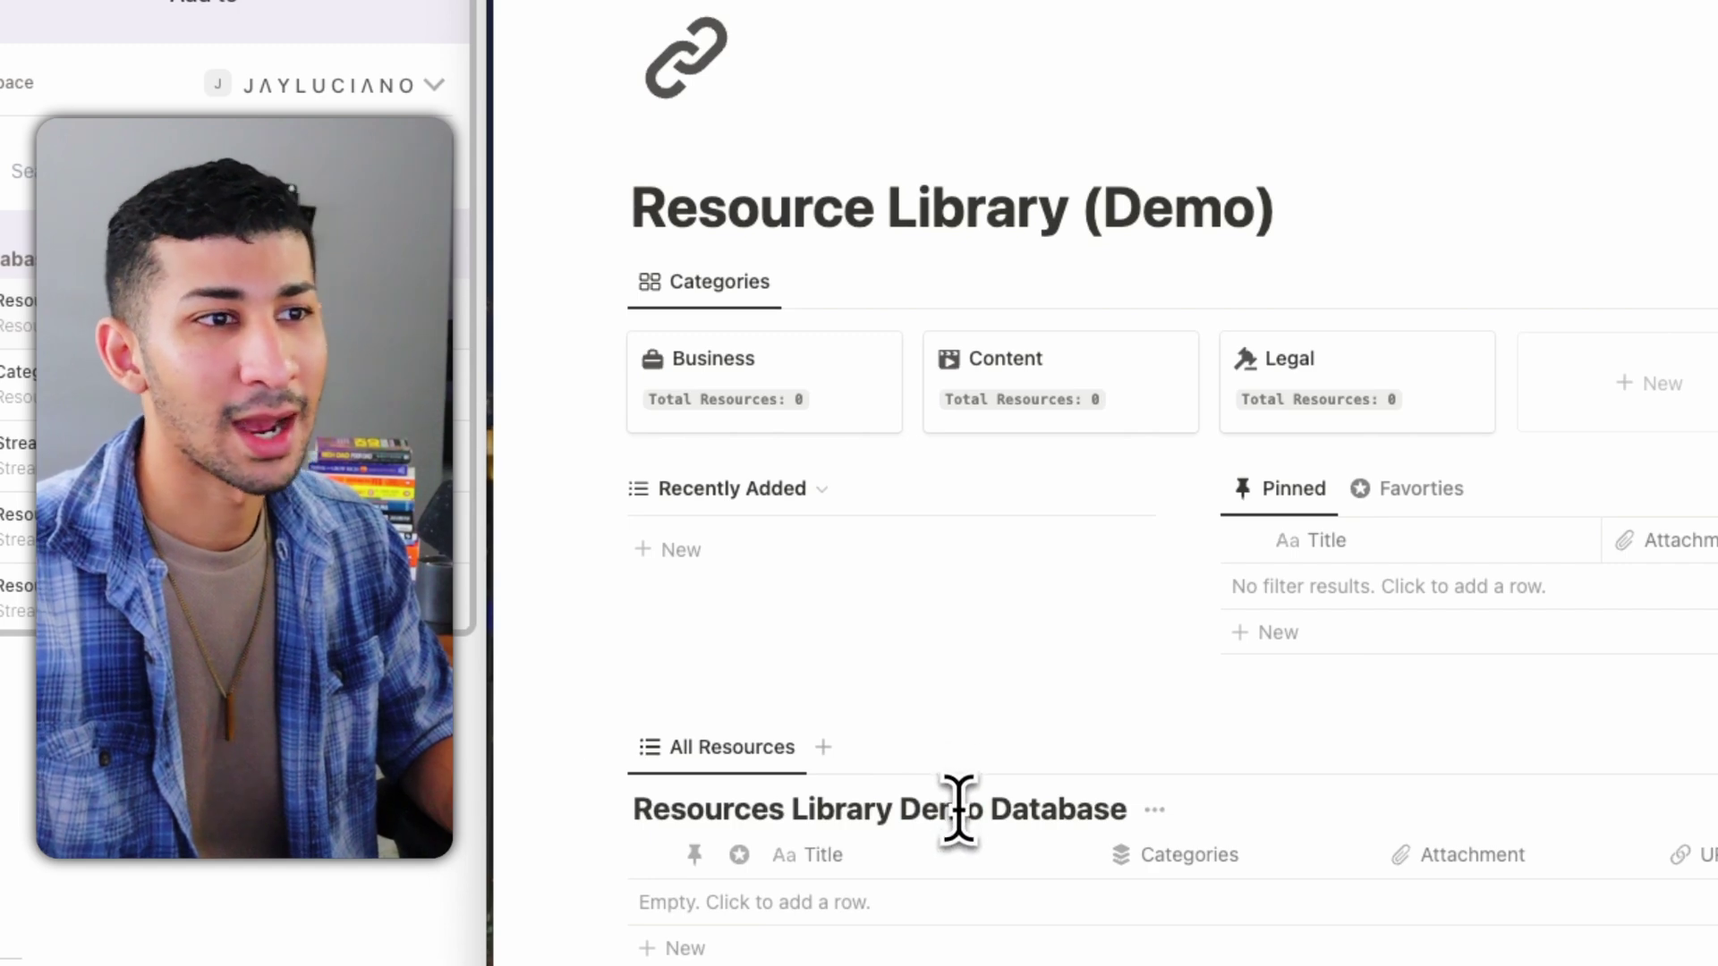
left_click_drag(794, 806, 1044, 806)
left_click(1032, 805)
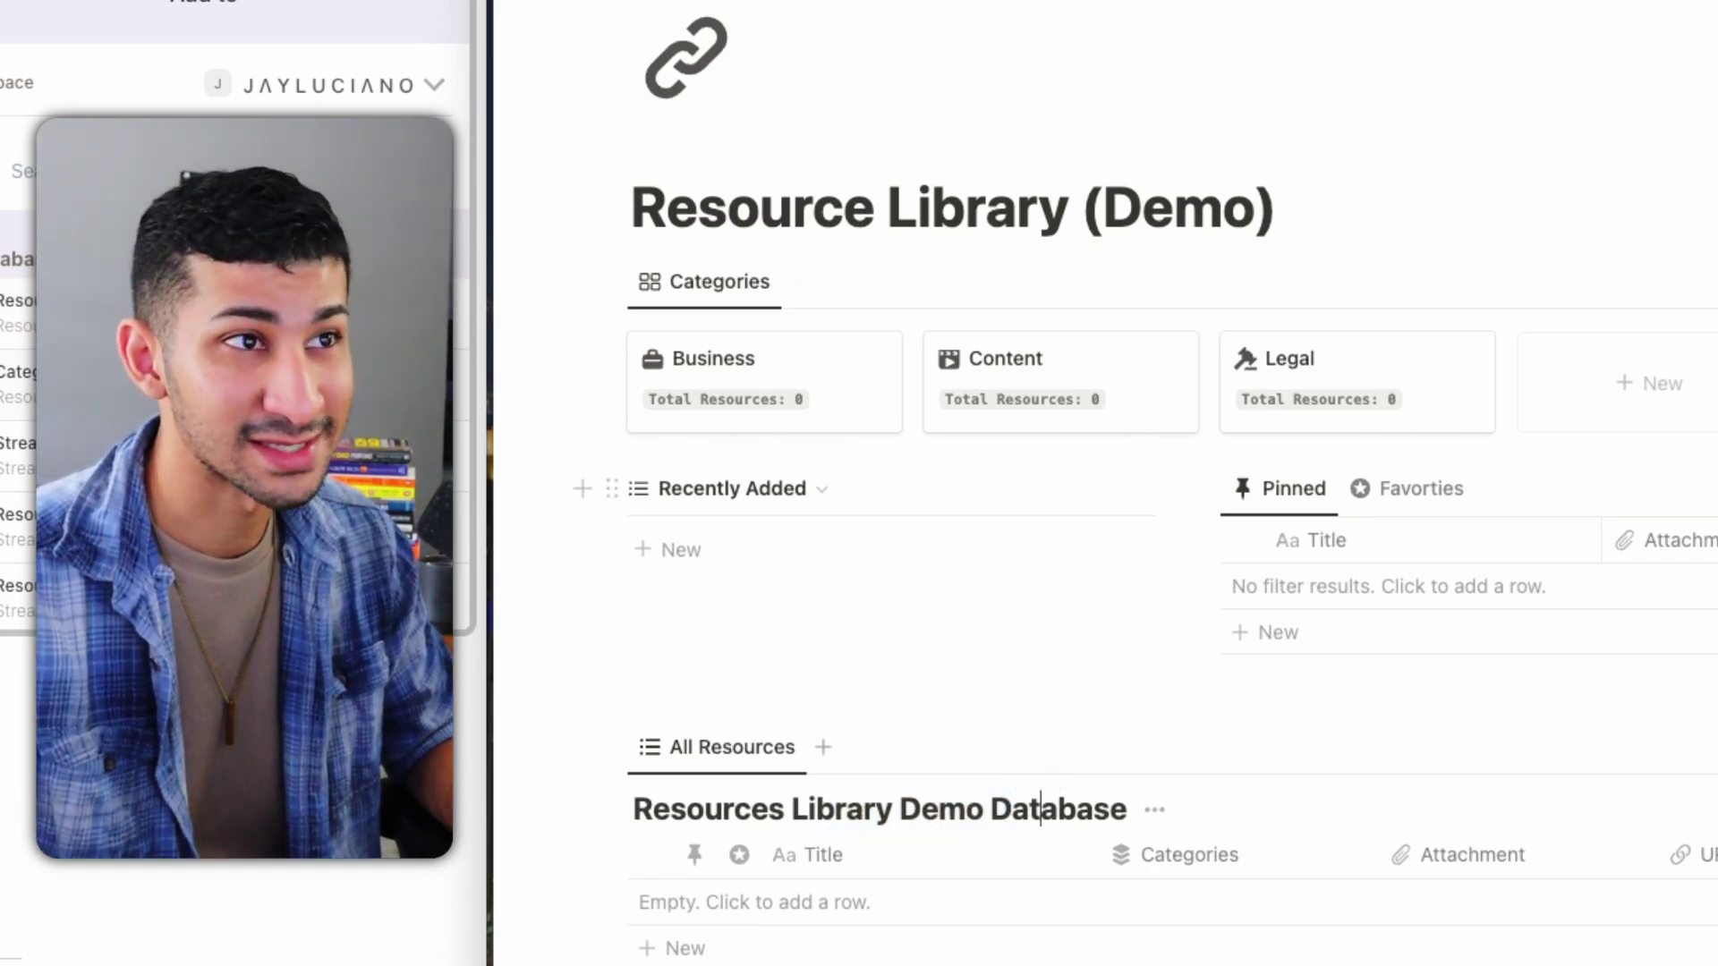
left_click(864, 200)
left_click_drag(671, 204, 1214, 220)
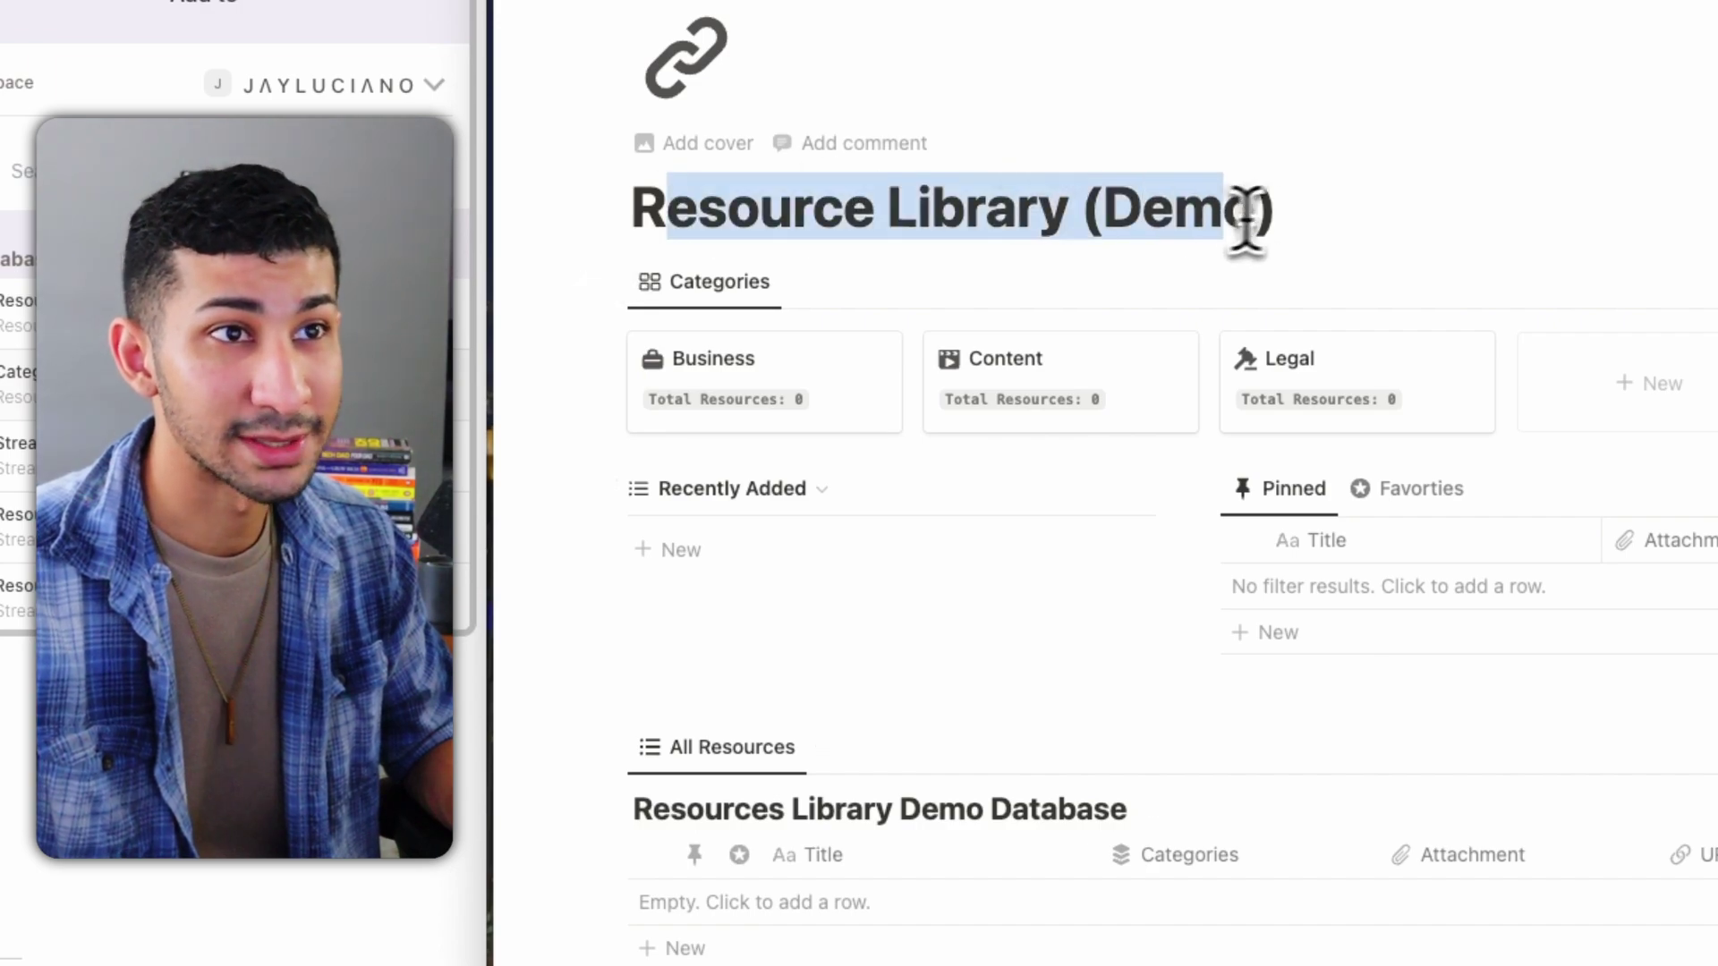
left_click(1309, 214)
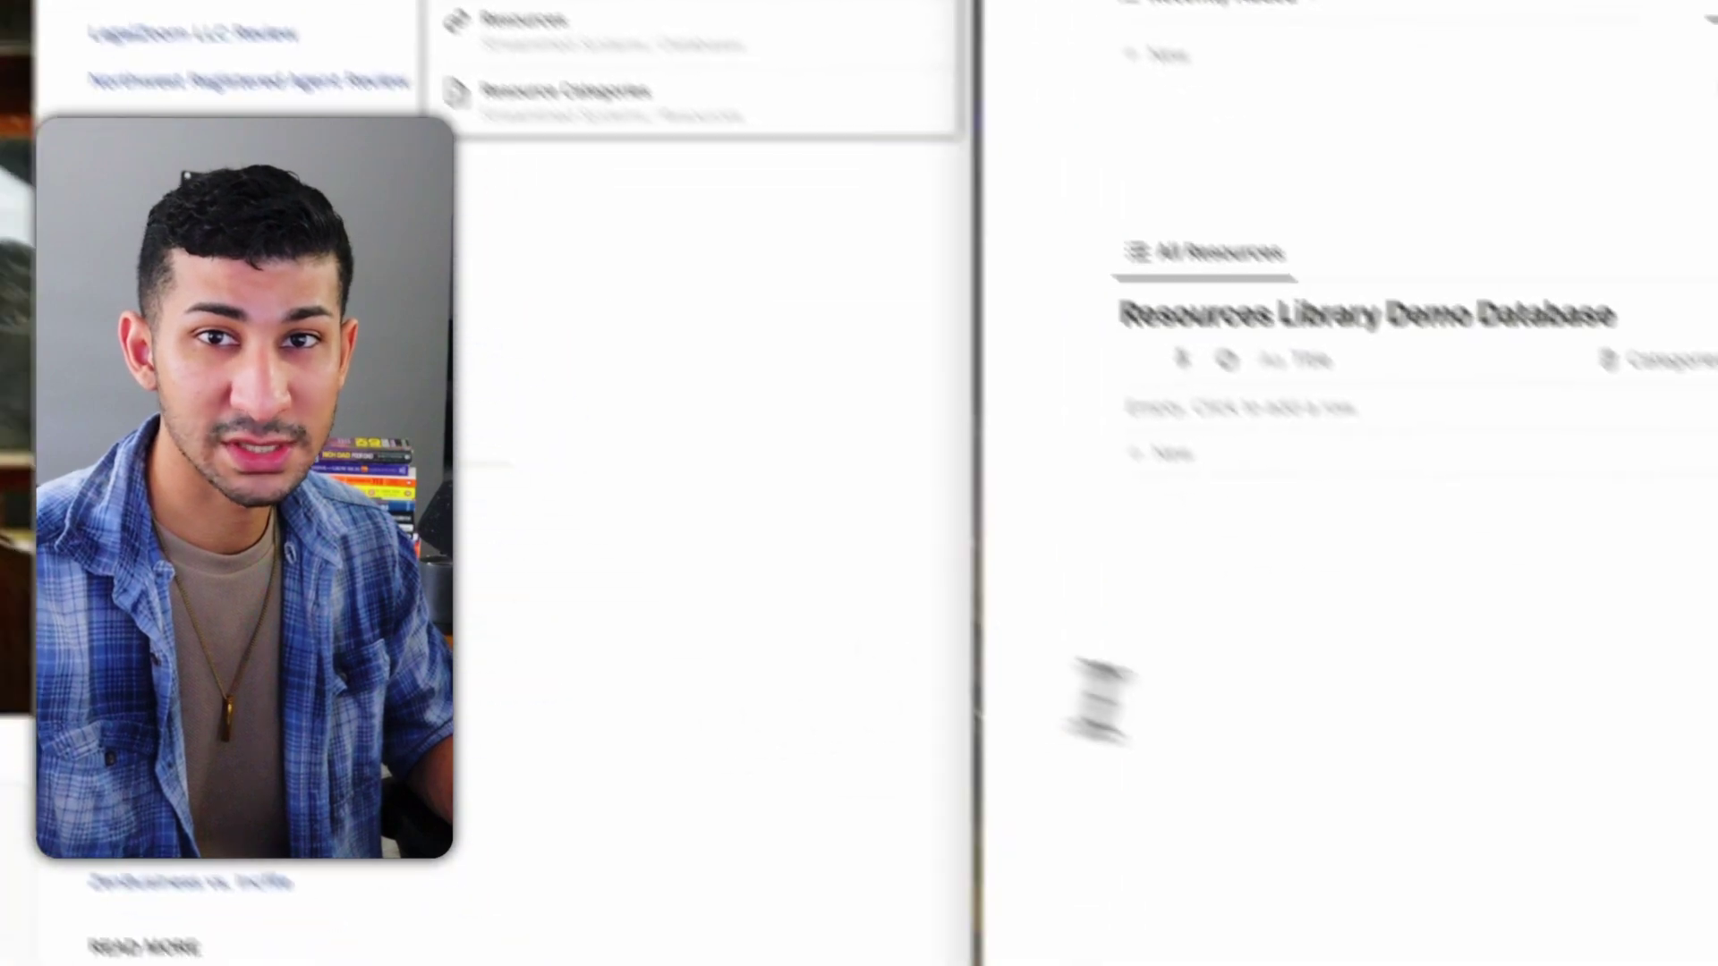
left_click(1380, 765)
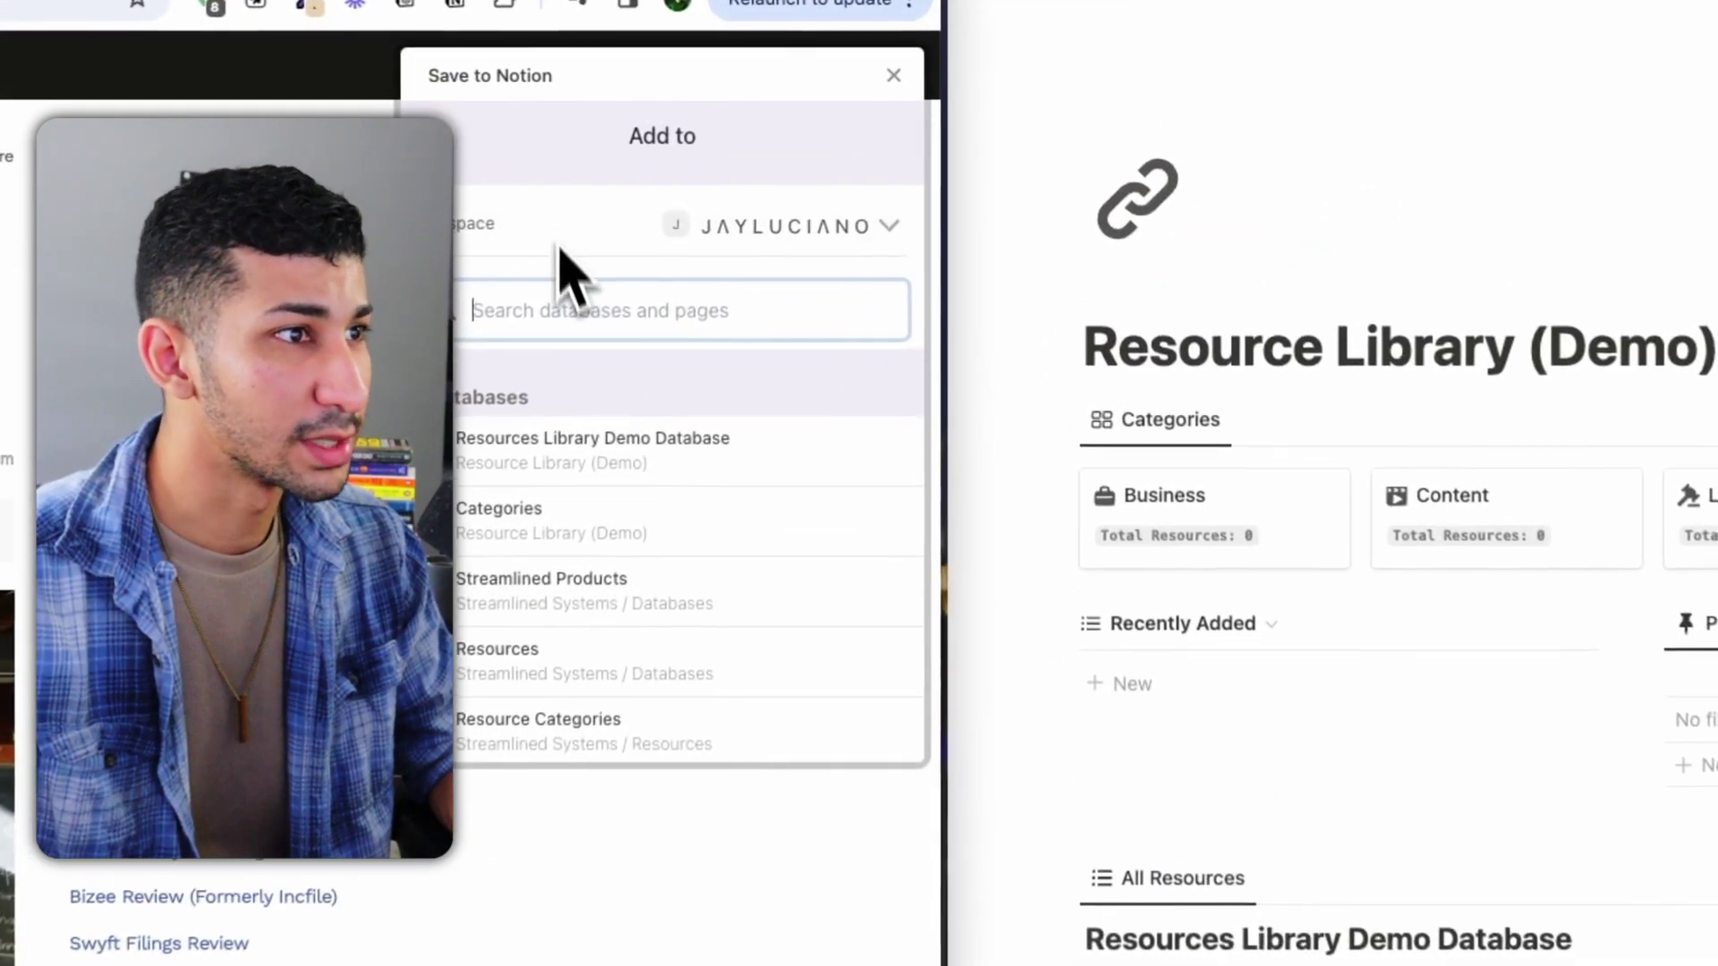
Copy the database name from Notion, search it, and pick Resources Library Demo Database as the destination.
triple_click(1239, 951)
key("ctrl+c")
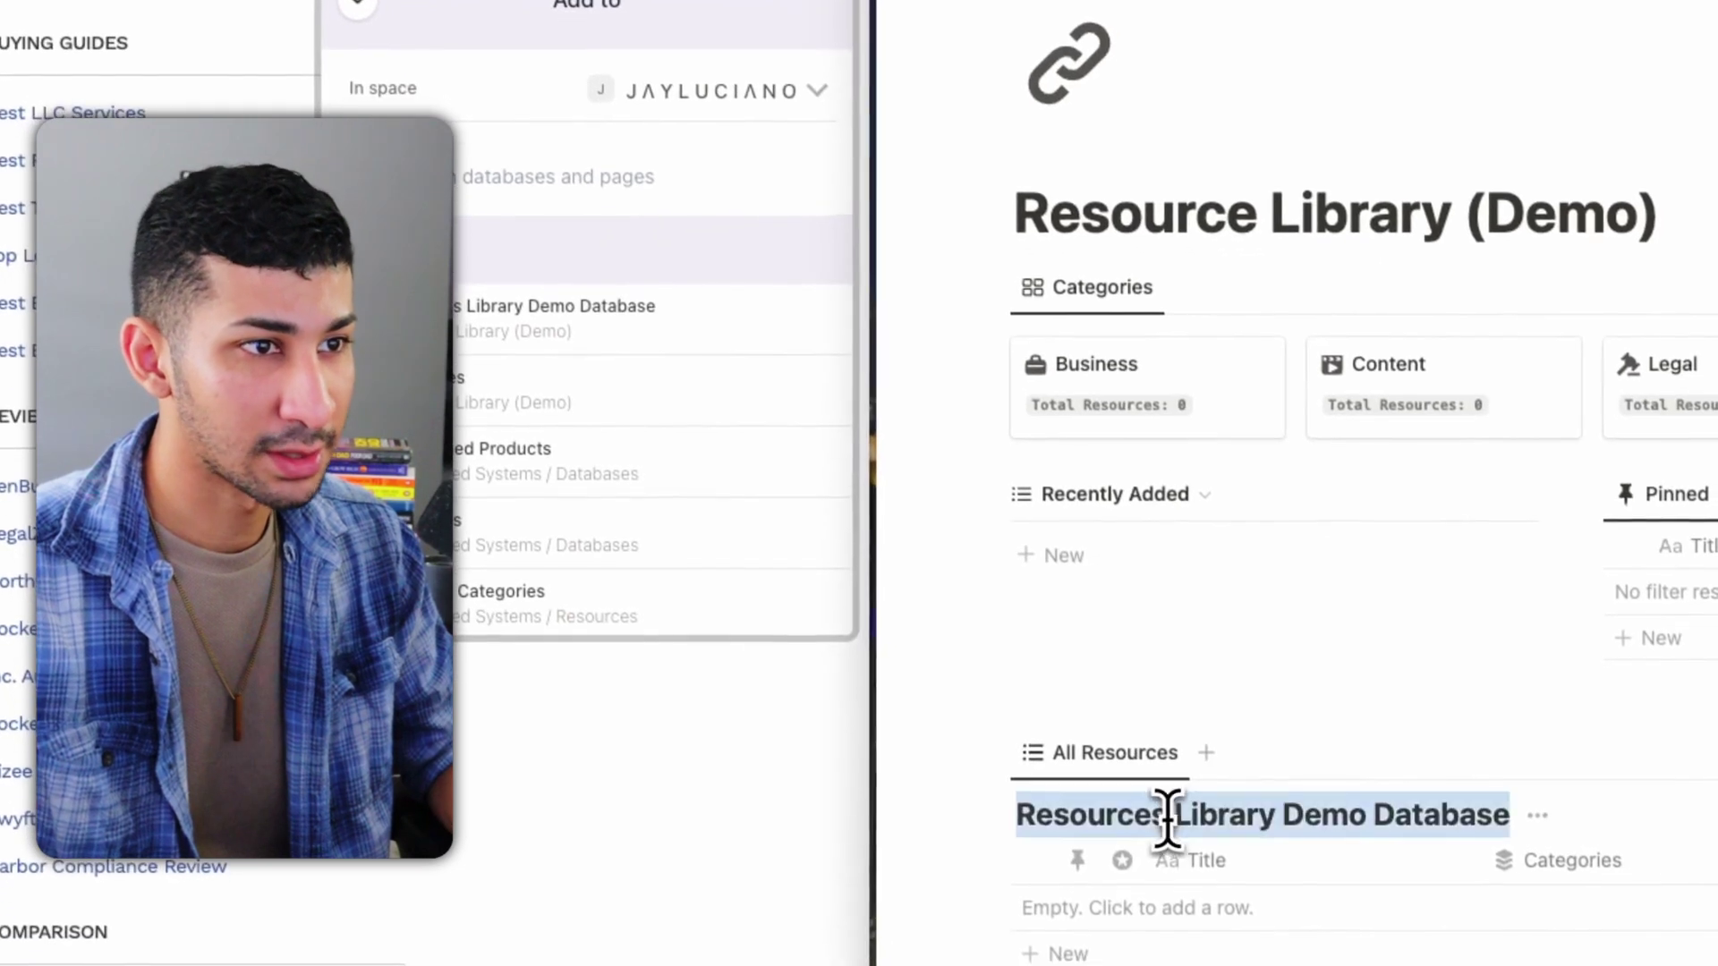
left_click(430, 179)
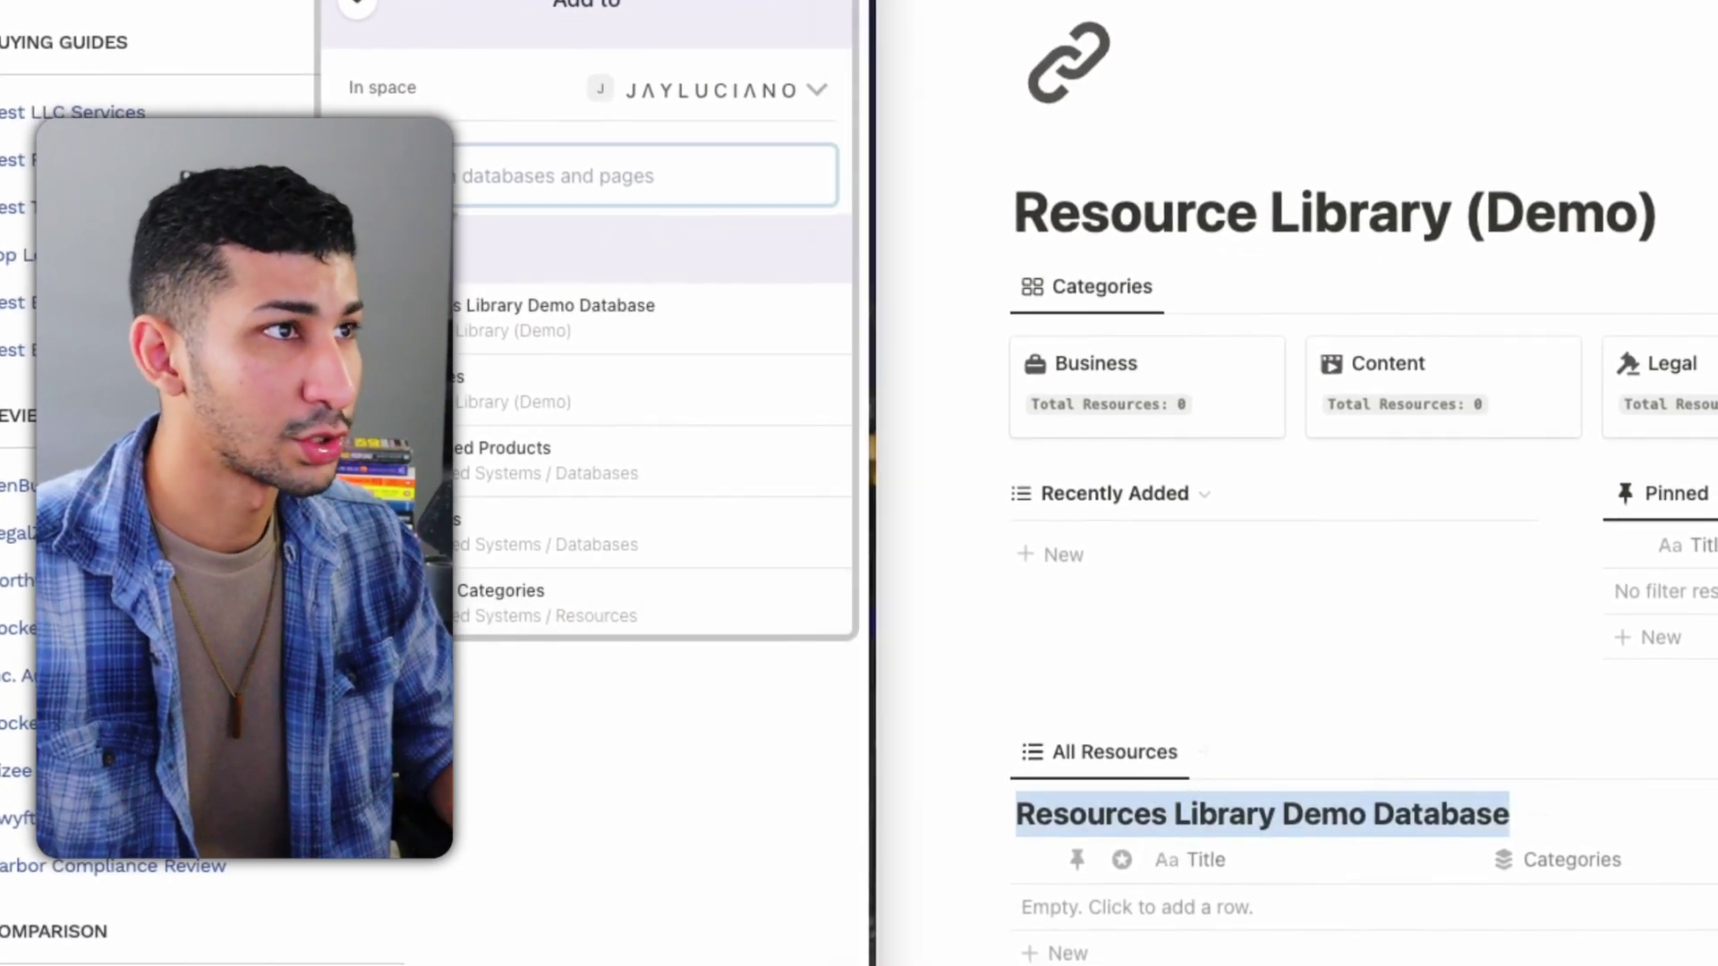
key("ctrl+v")
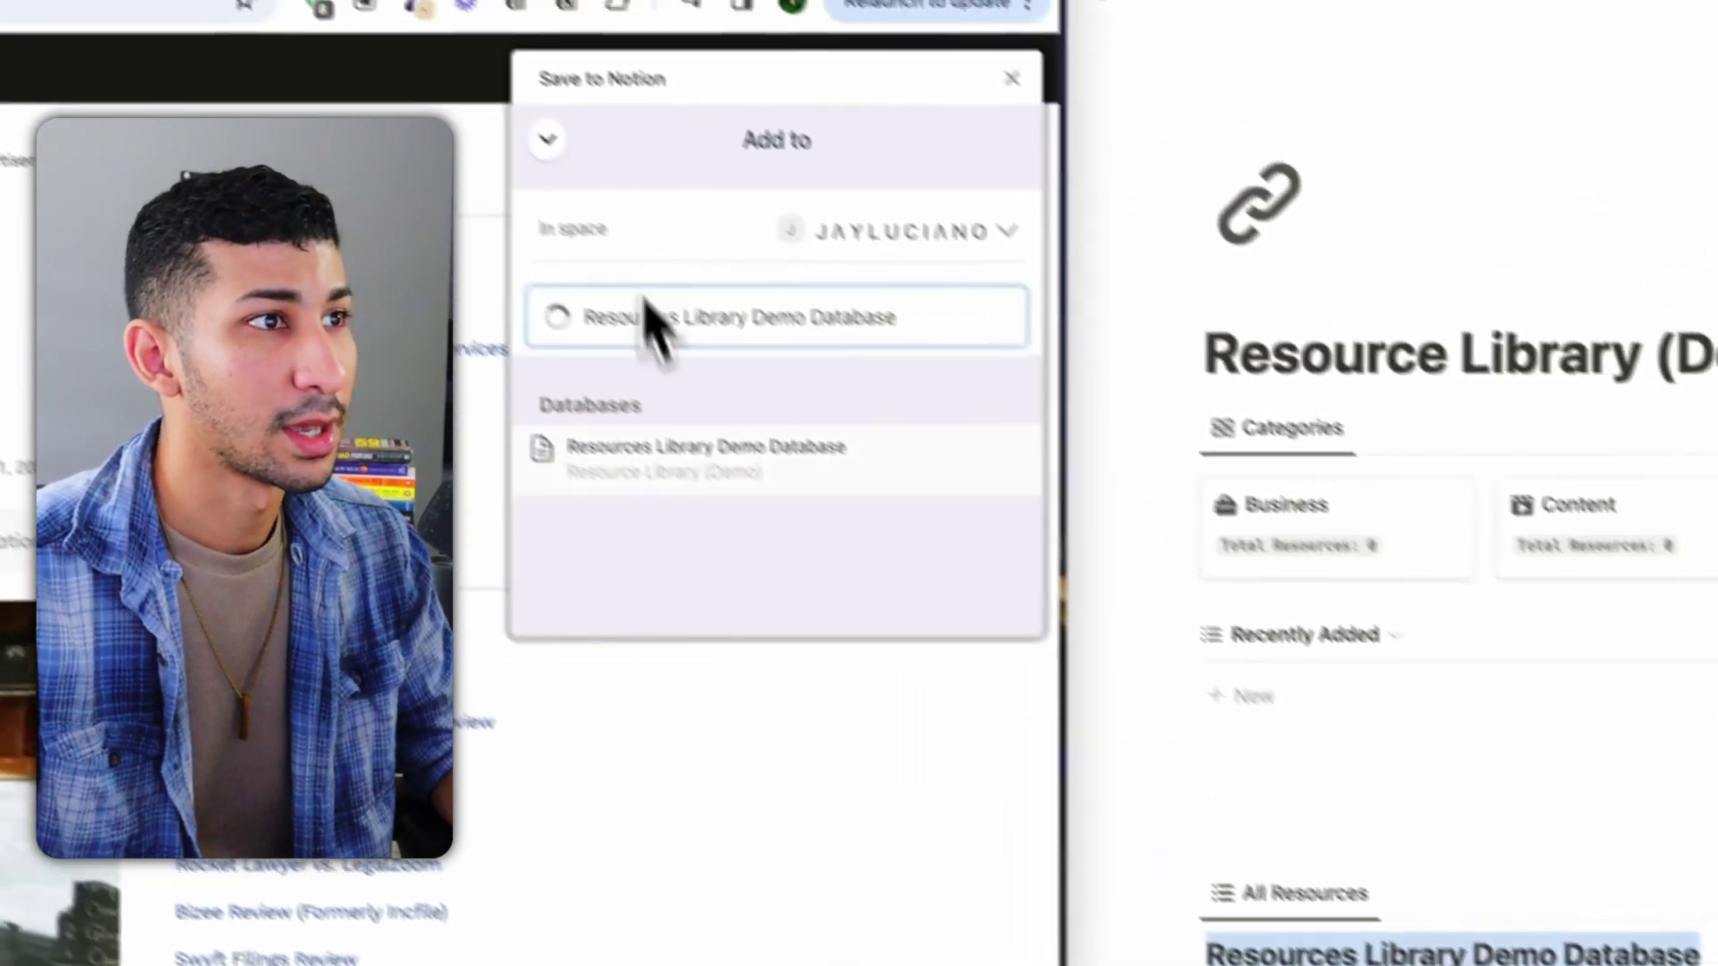
left_click(730, 528)
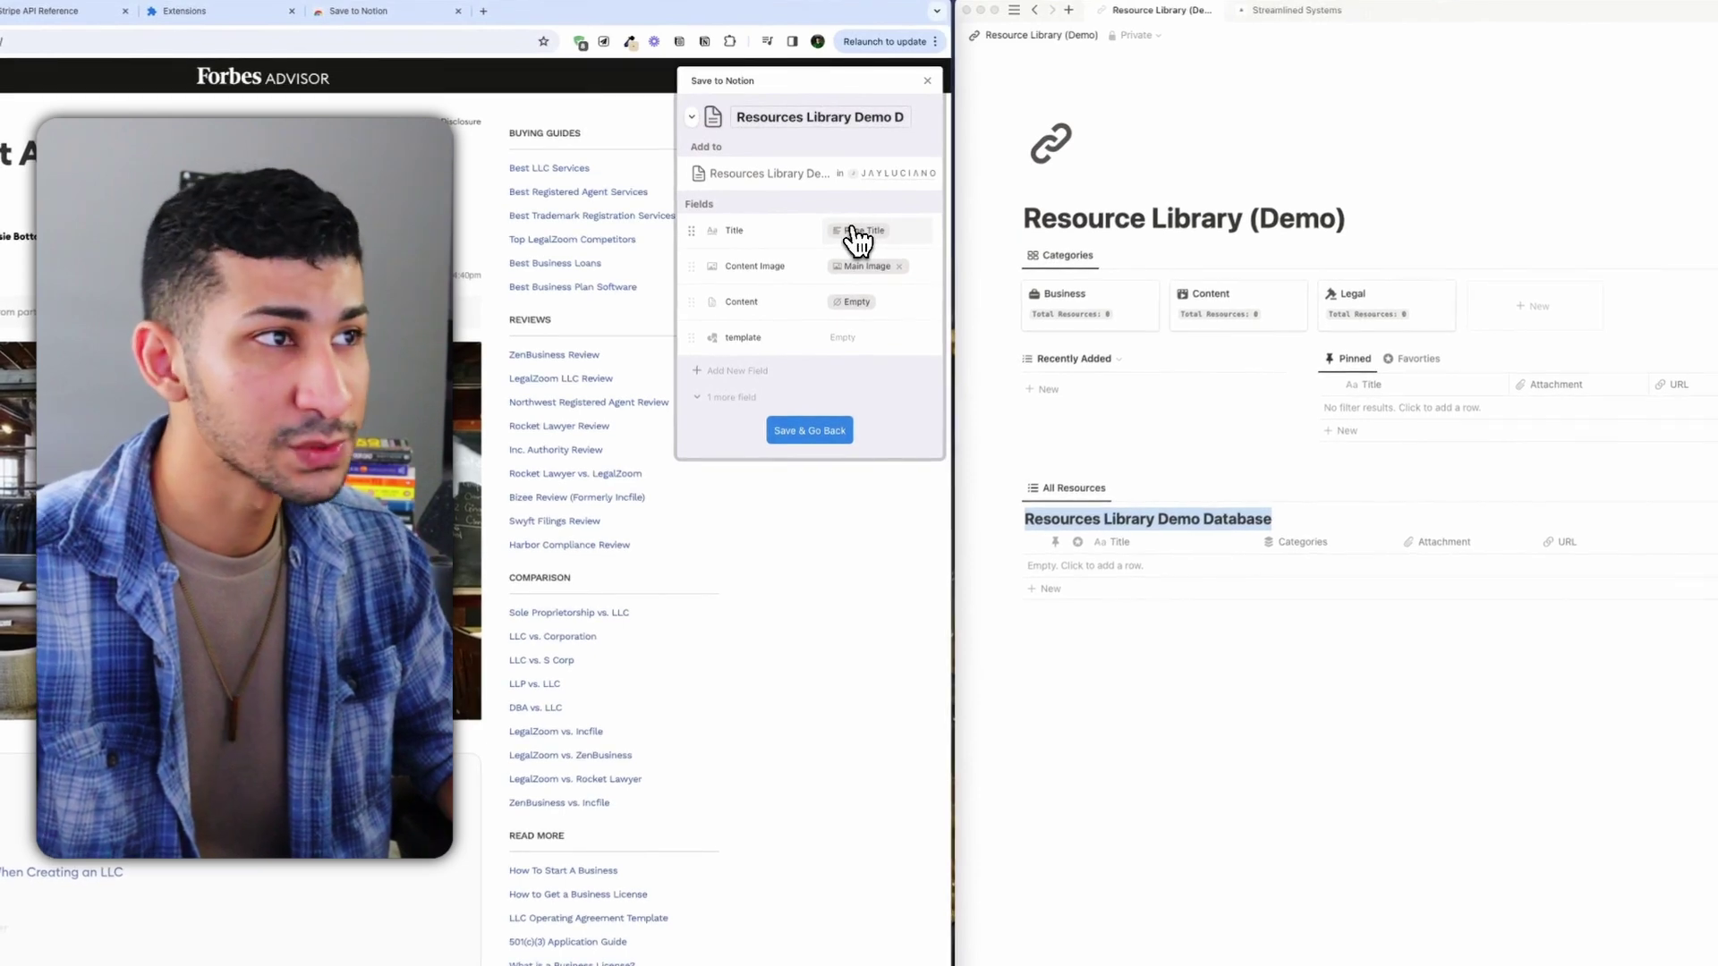
Keep Title mapped to Page Title and clear Content Image's Main Image mapping.
left_click(752, 234)
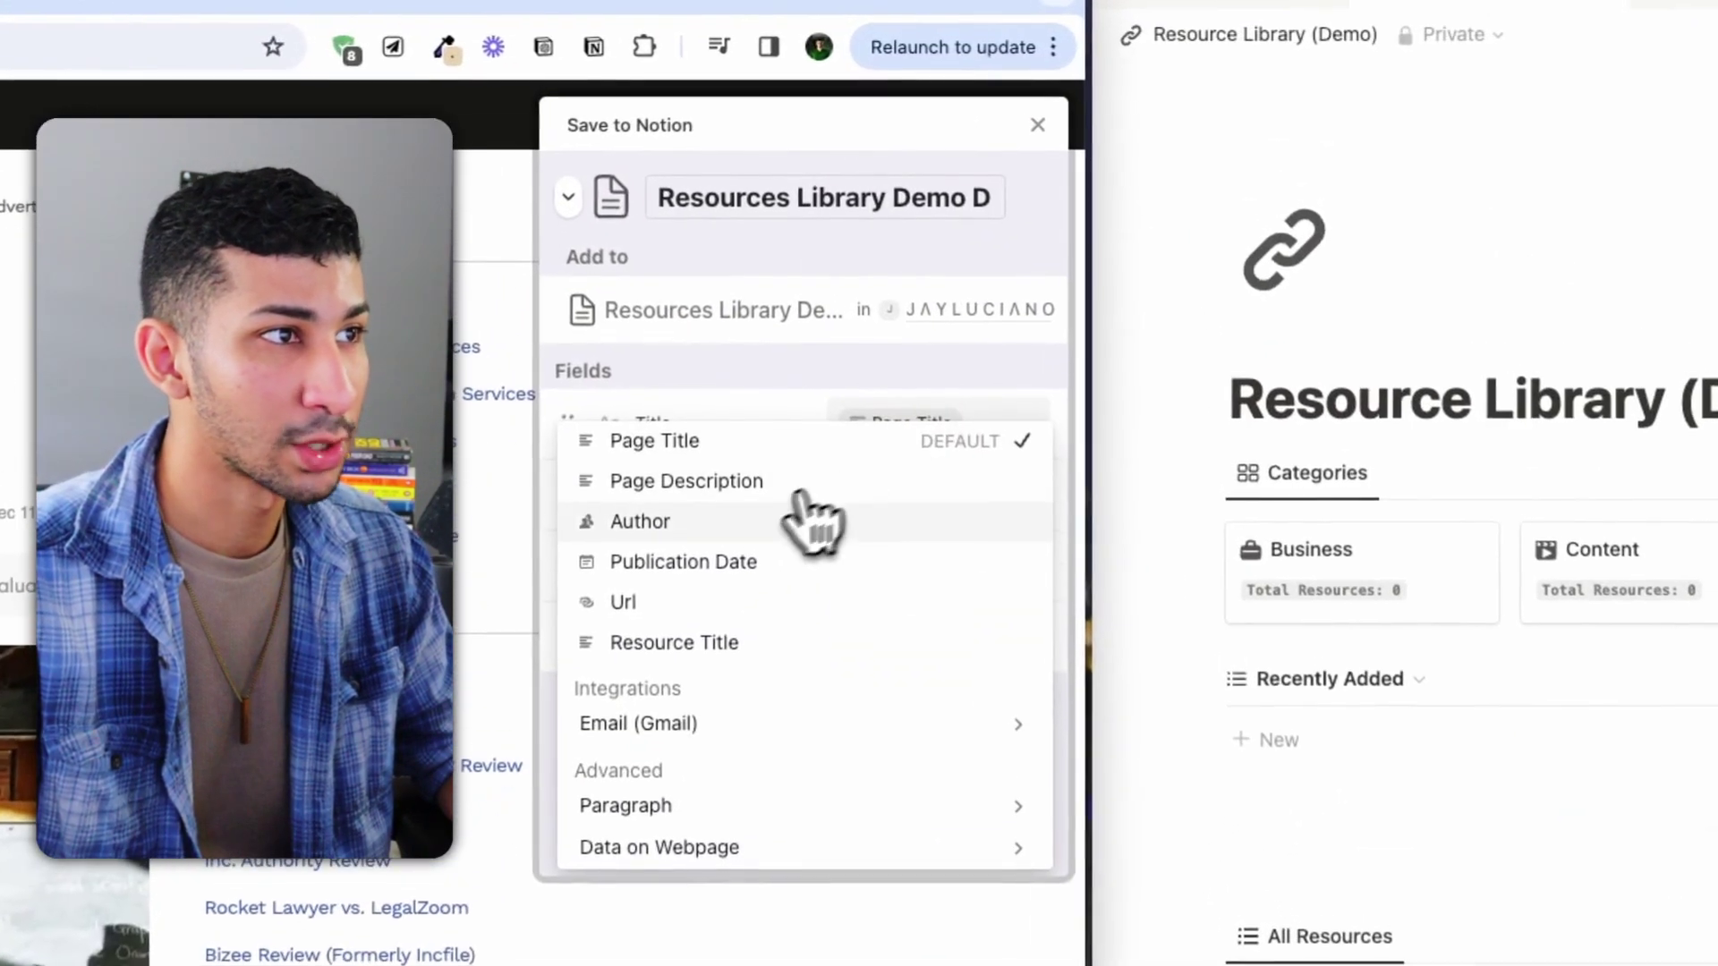
left_click(757, 439)
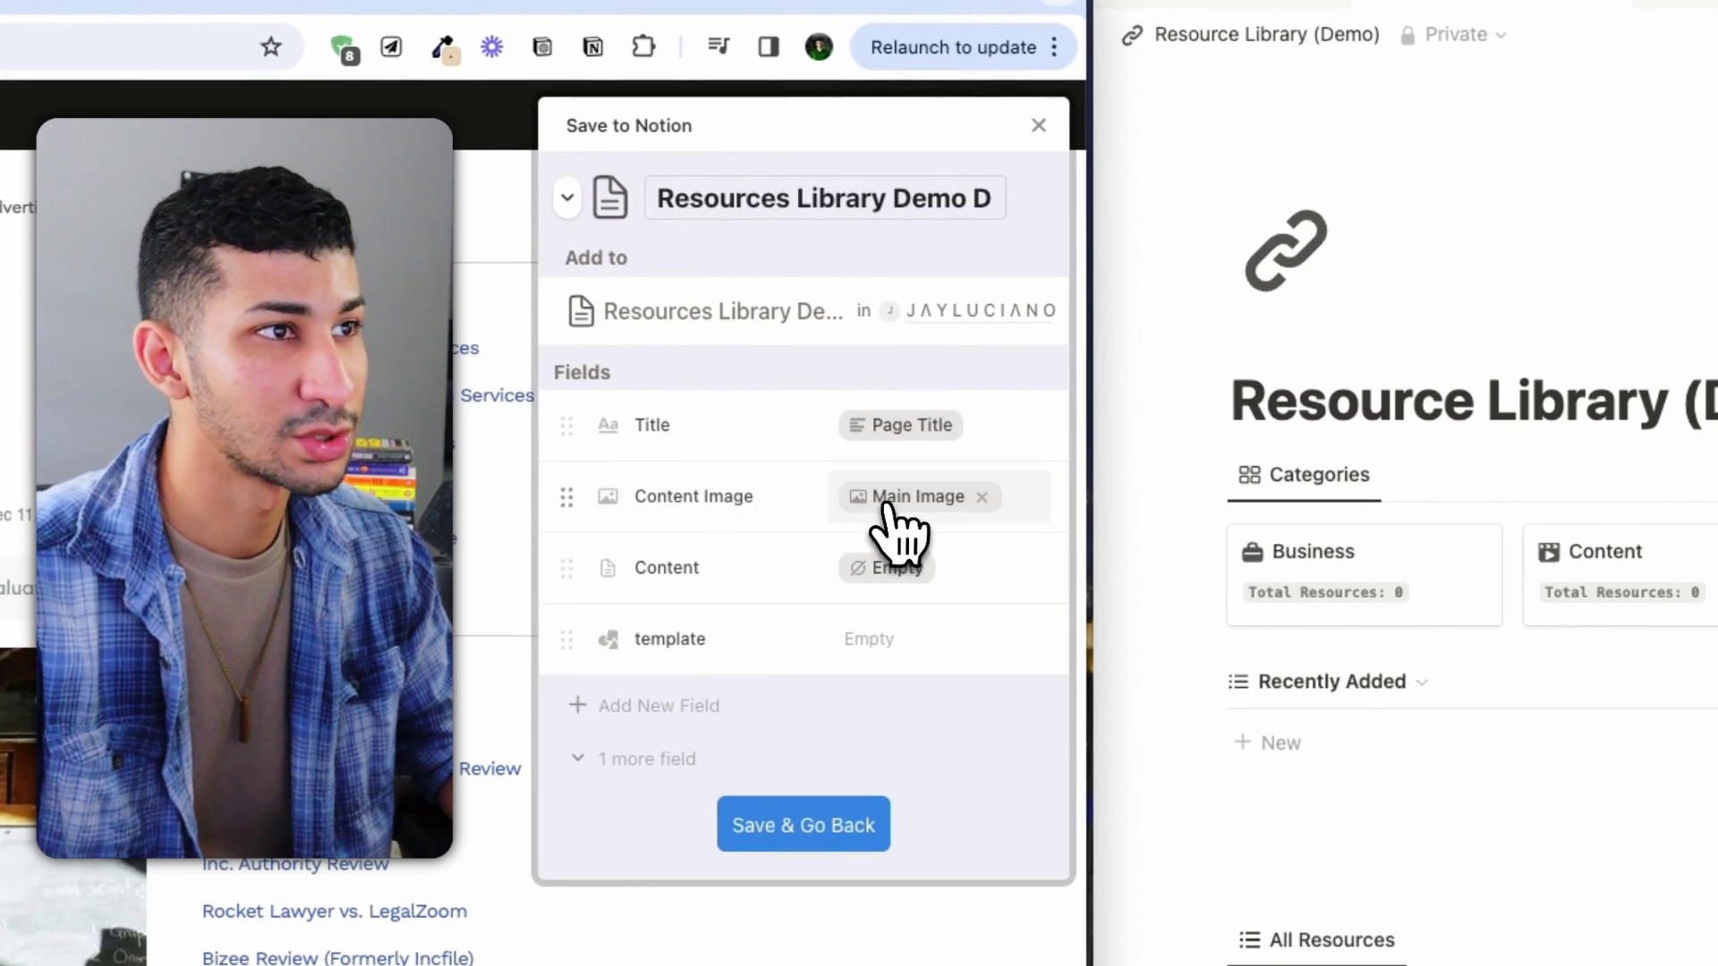
left_click(983, 498)
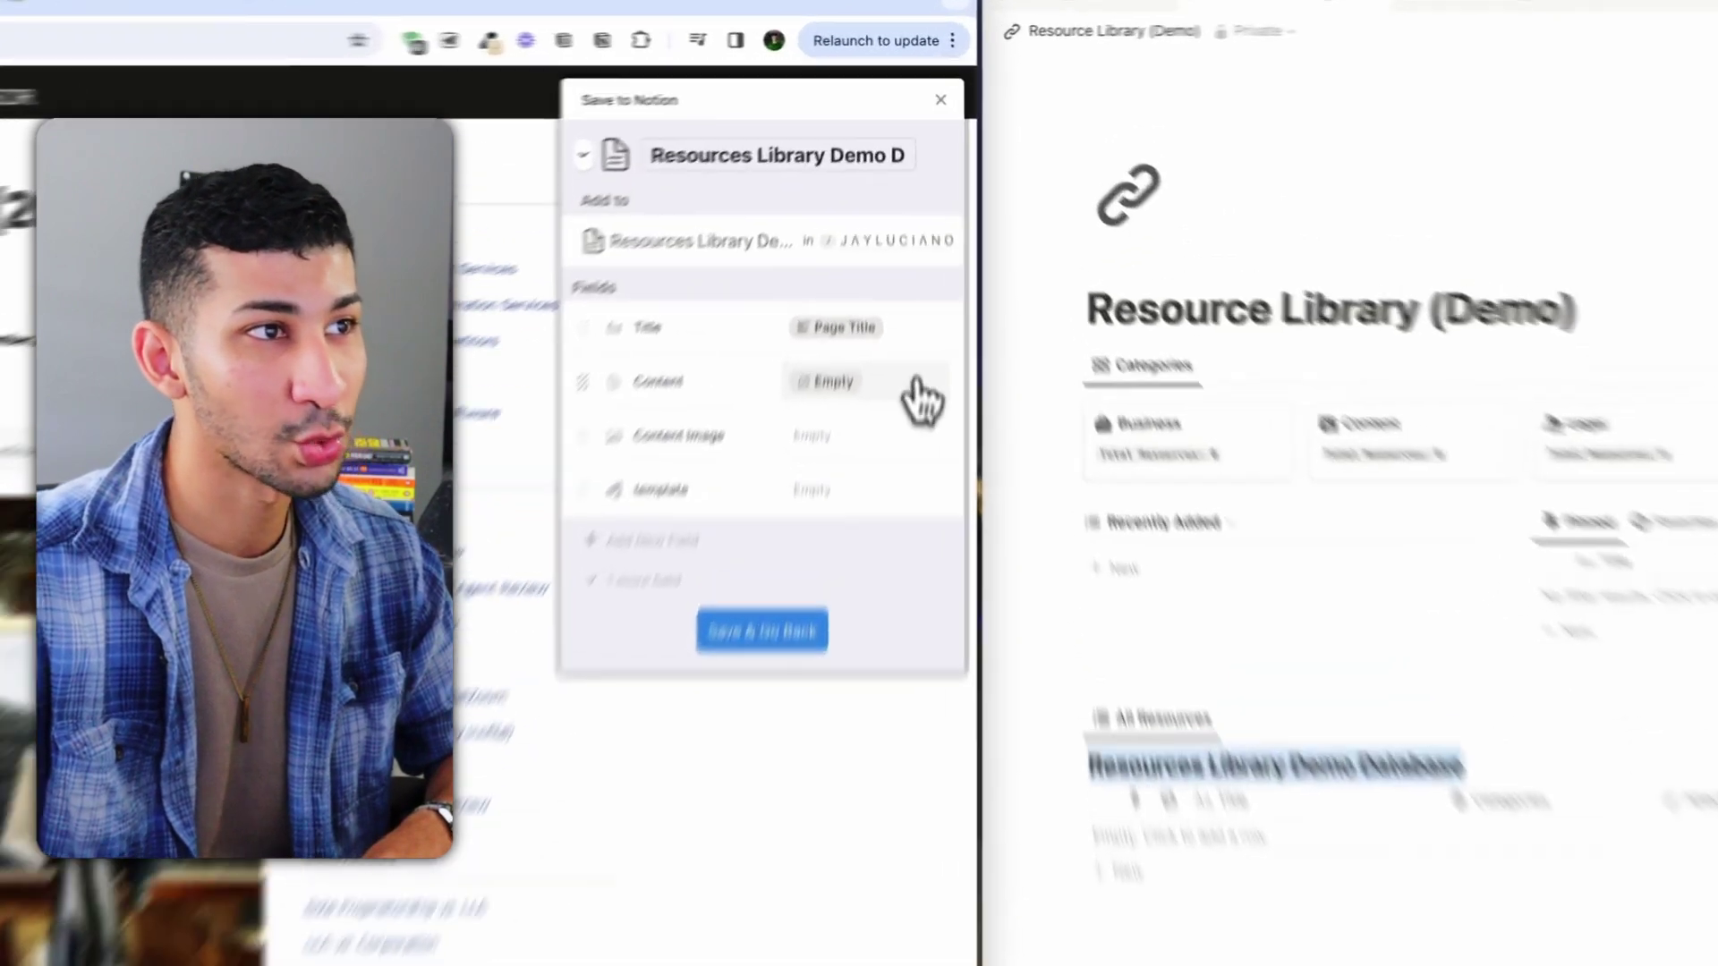
Map the Content field to Webpage Content and add a new field row.
left_click(861, 267)
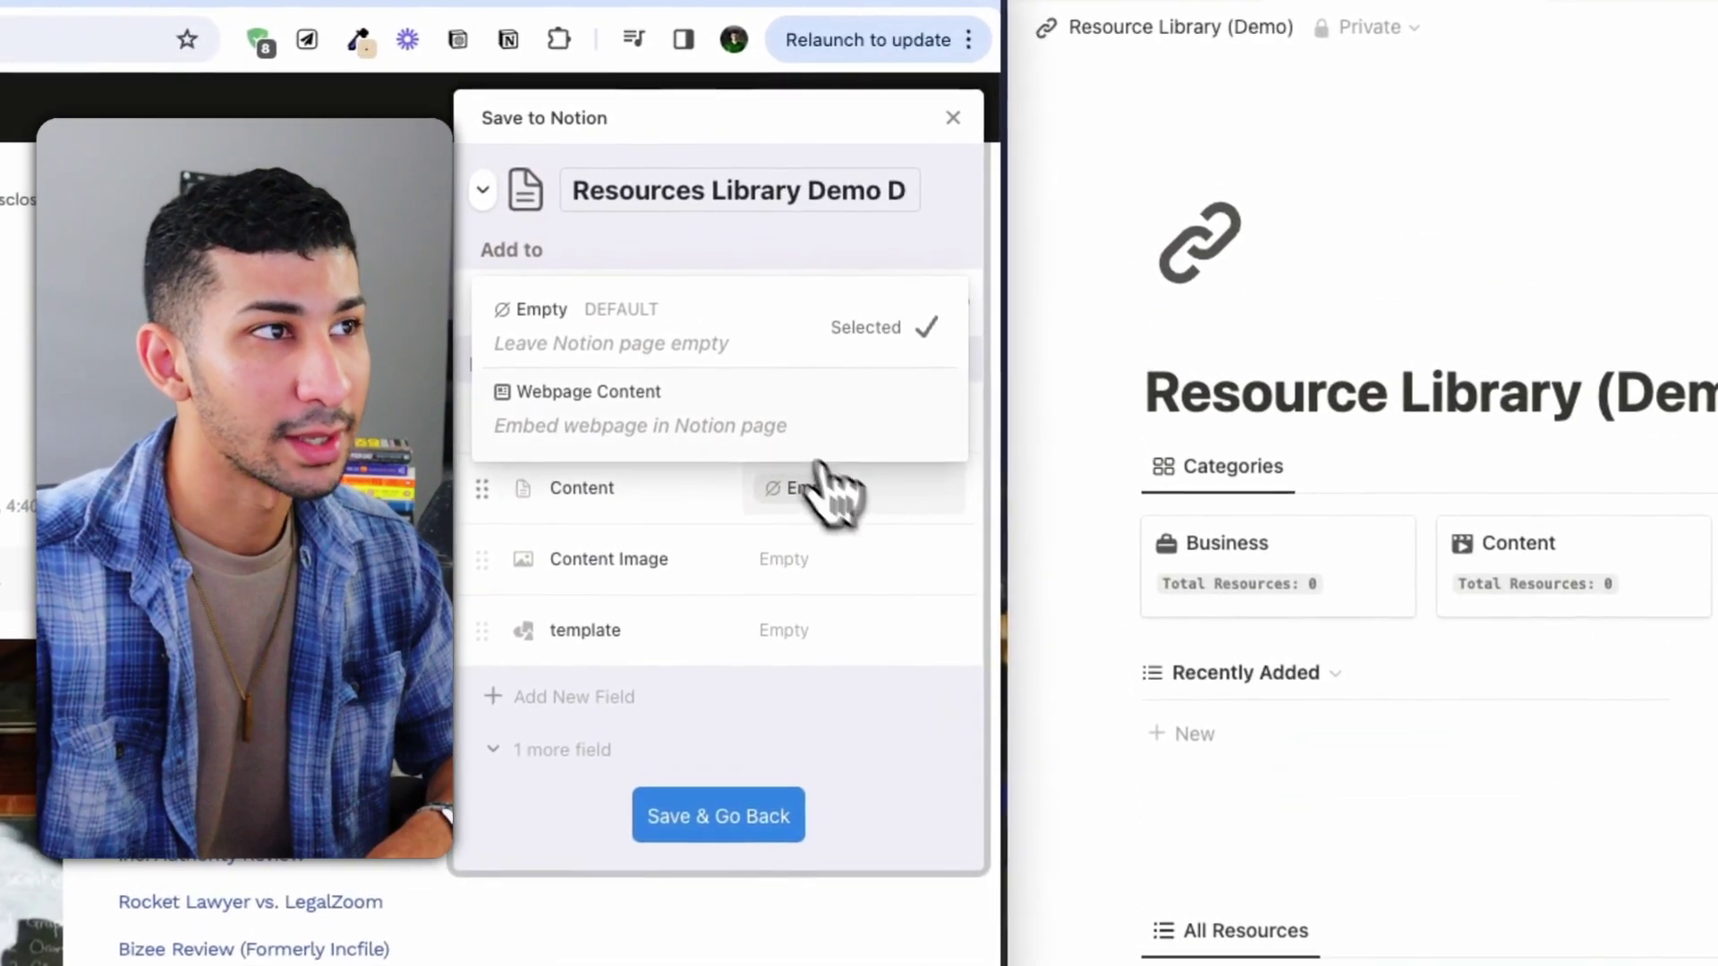
left_click(698, 414)
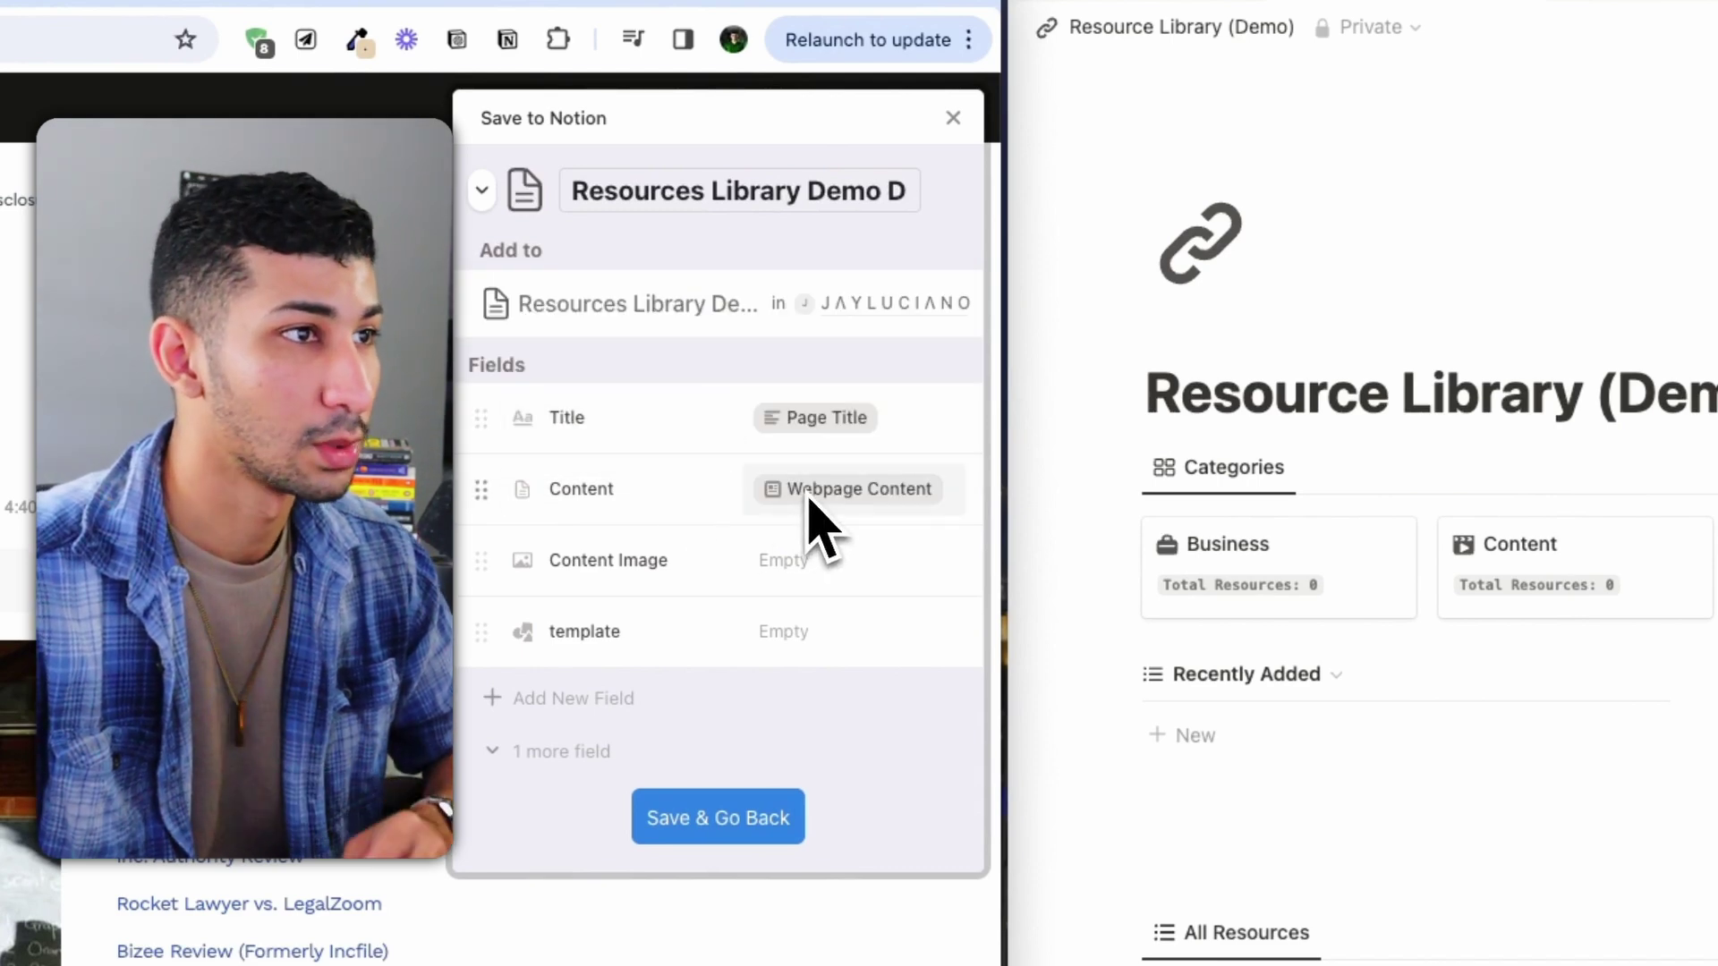
left_click(573, 698)
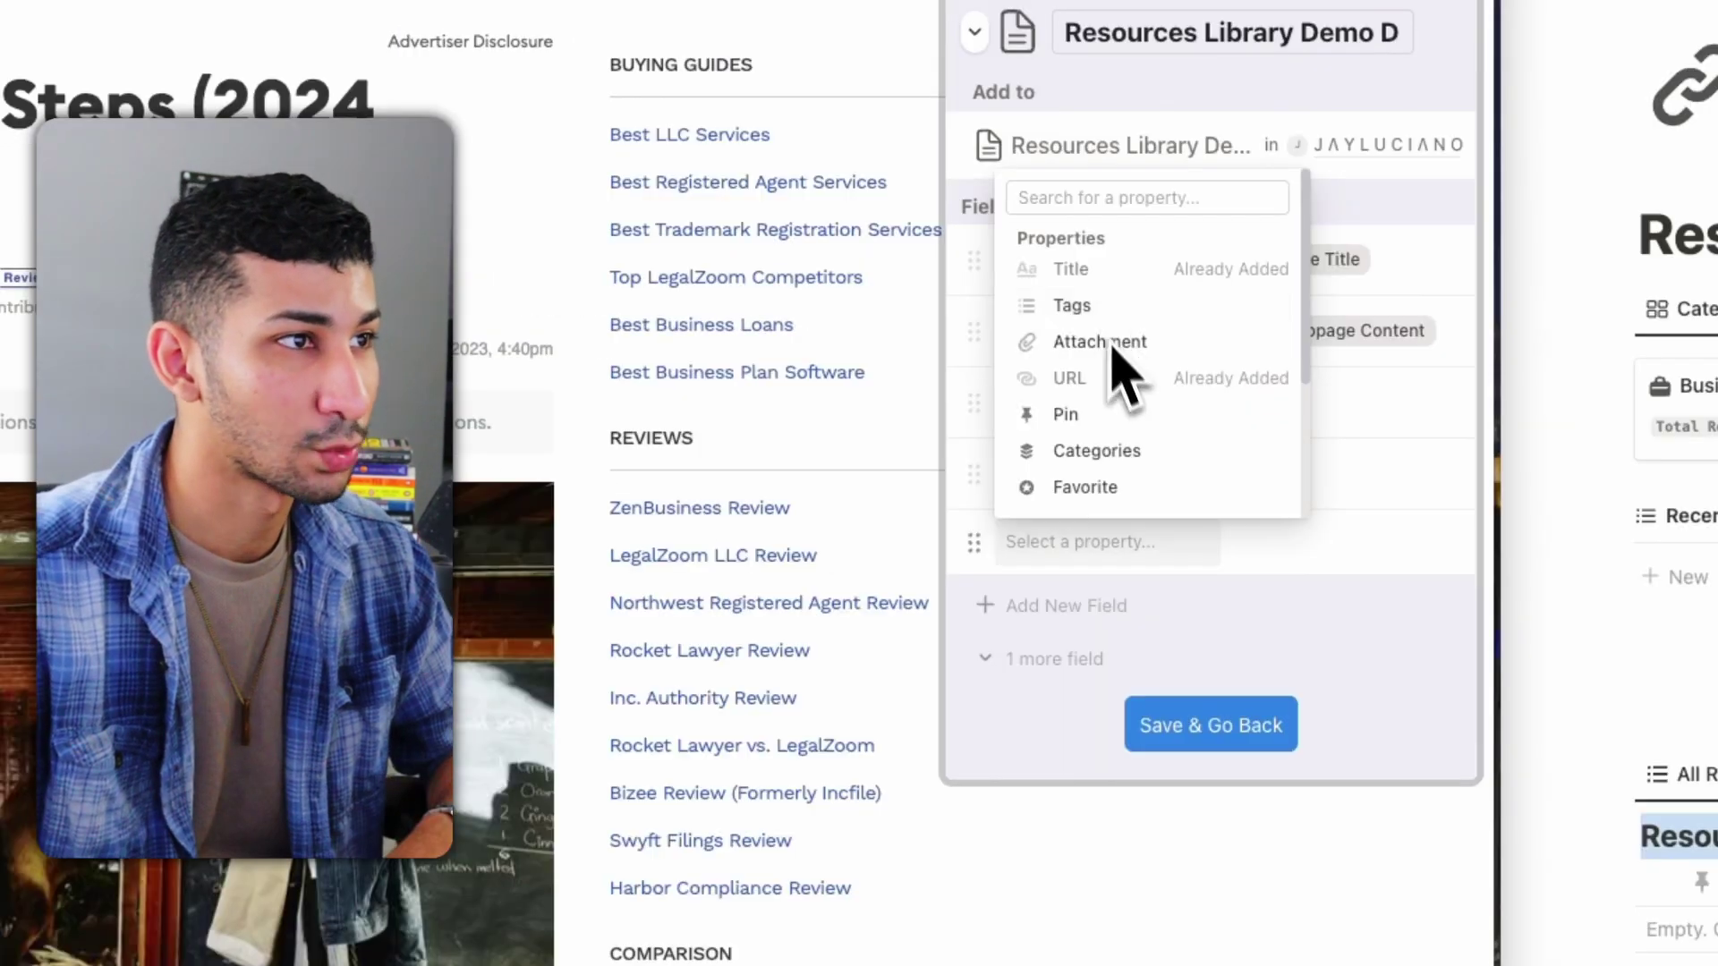
Add a Categories field in third place, preset to the Legal page.
left_click(1135, 450)
left_click_drag(972, 546, 973, 416)
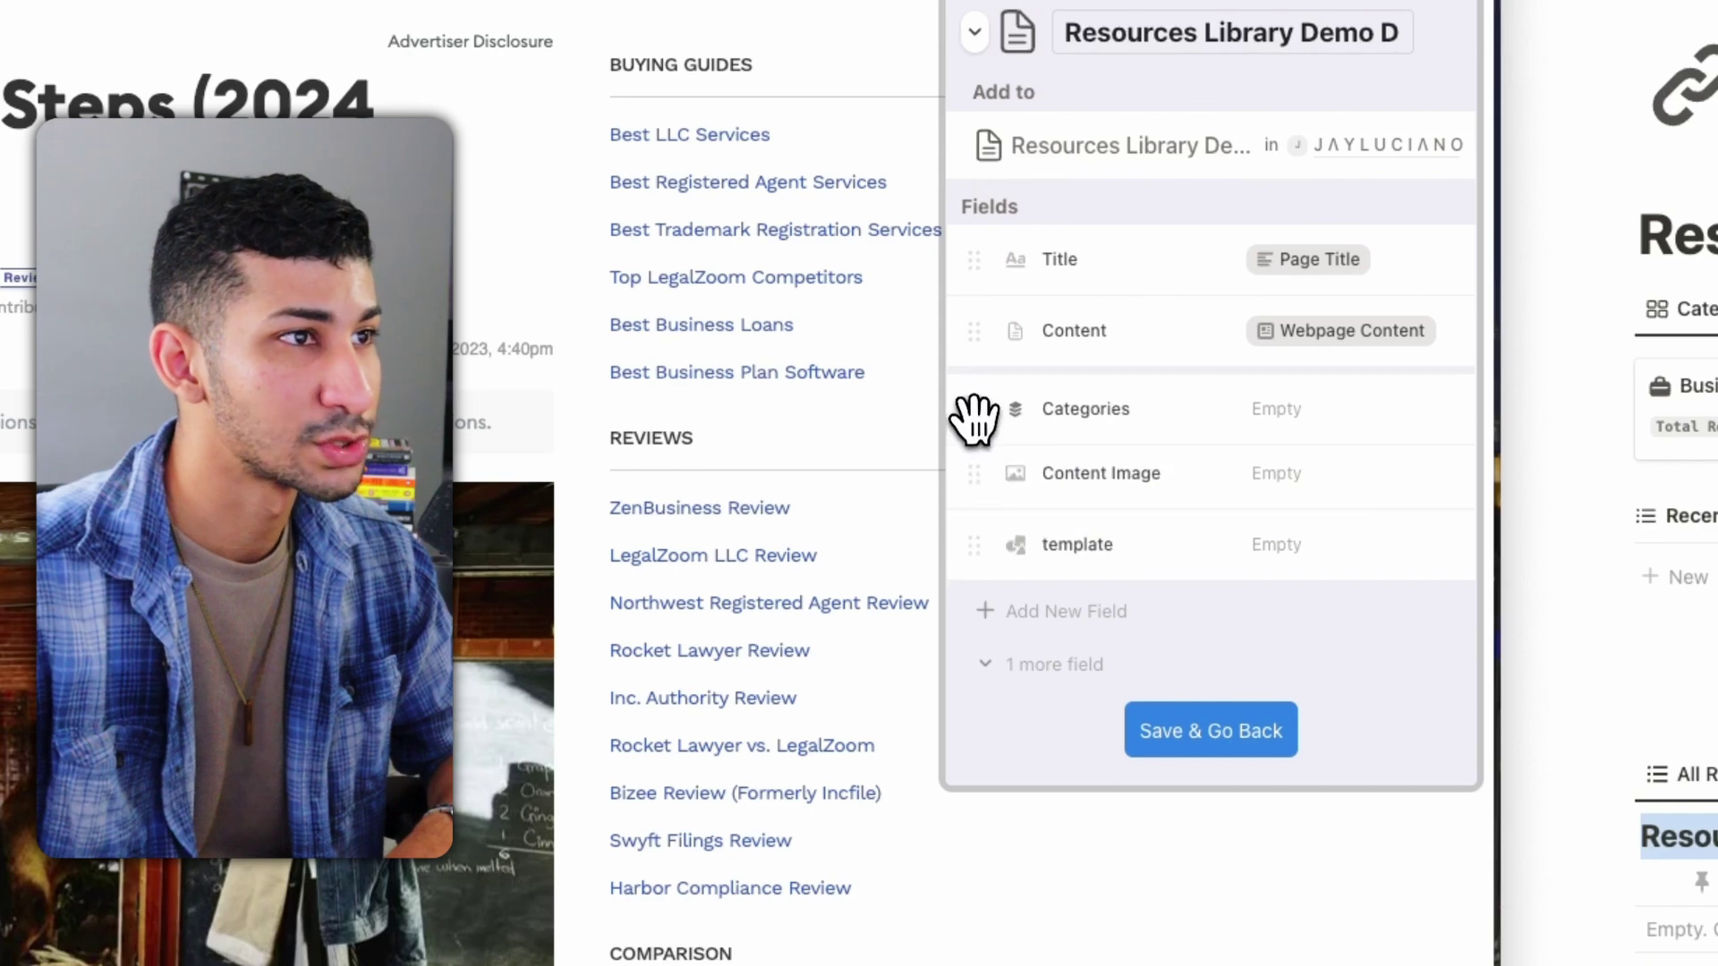
left_click(1308, 428)
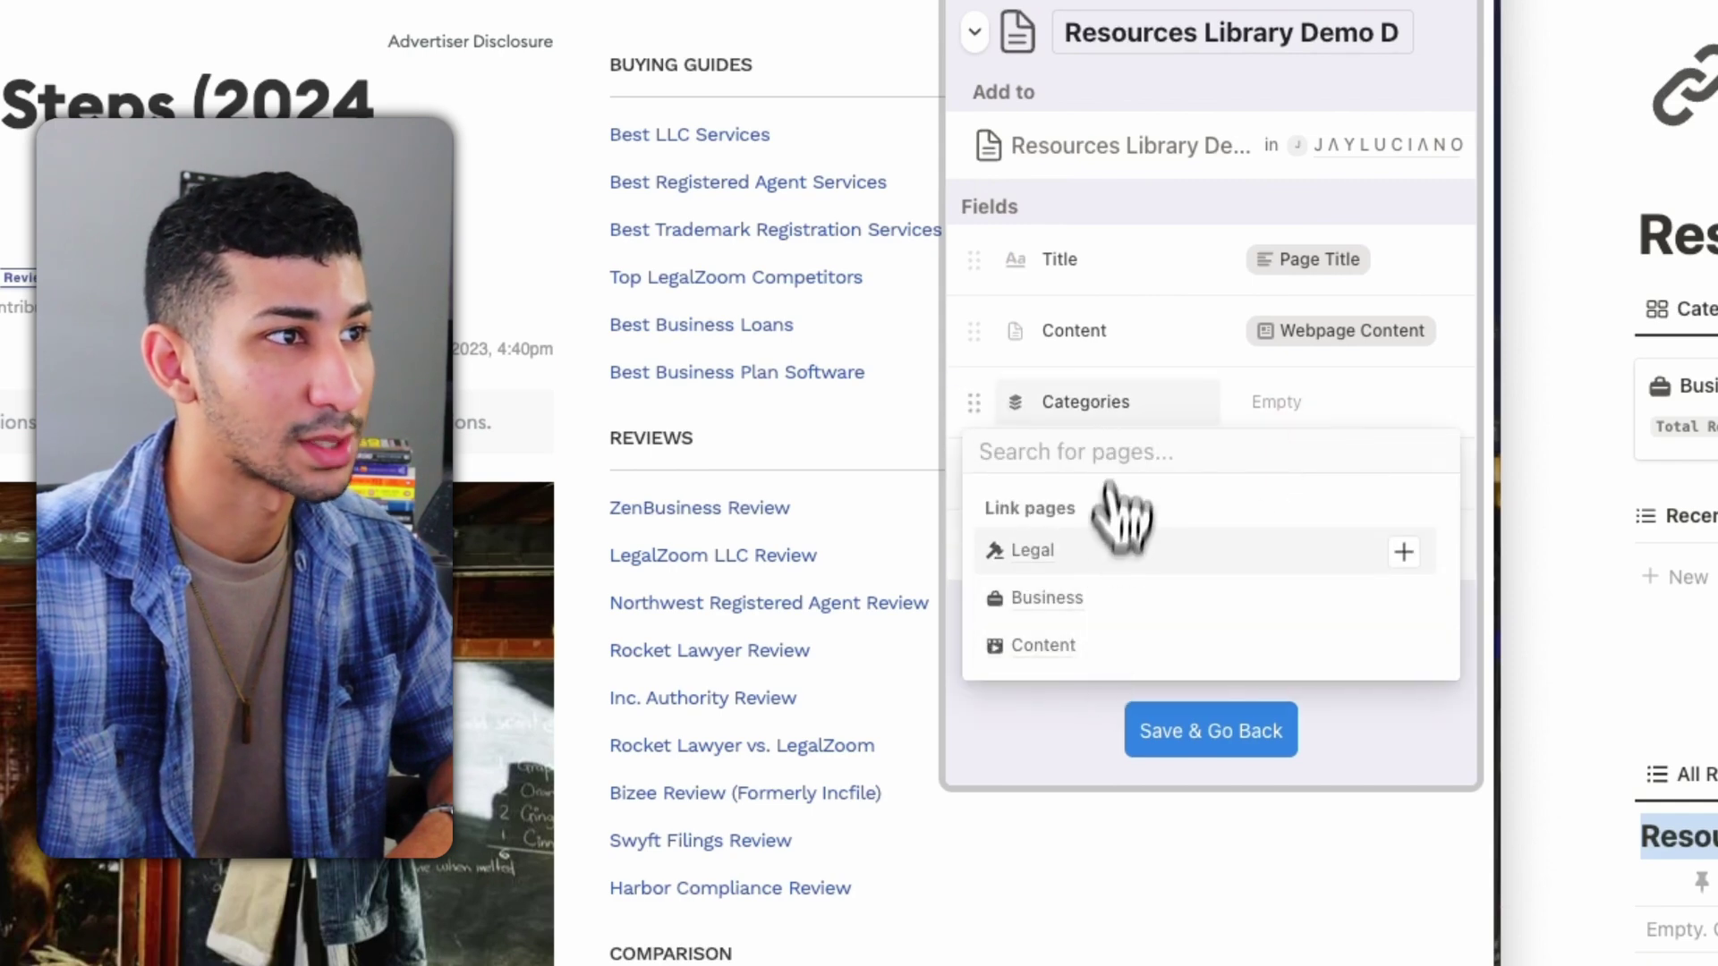
left_click(1119, 410)
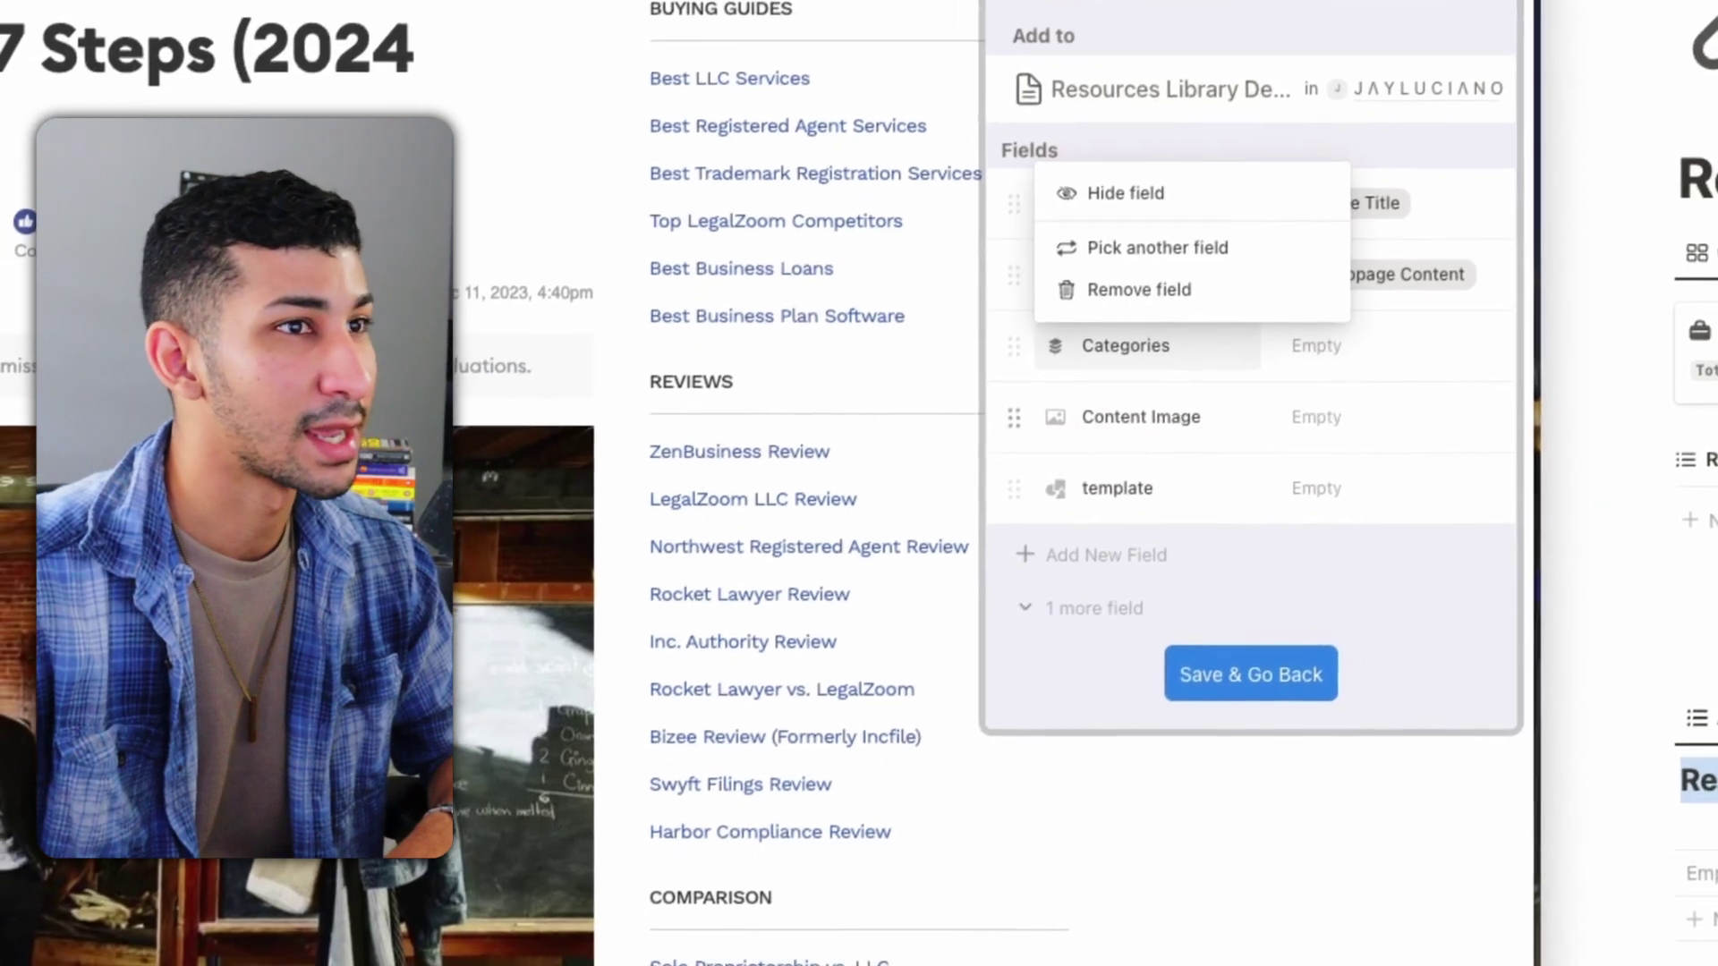
left_click(1304, 423)
left_click(1172, 440)
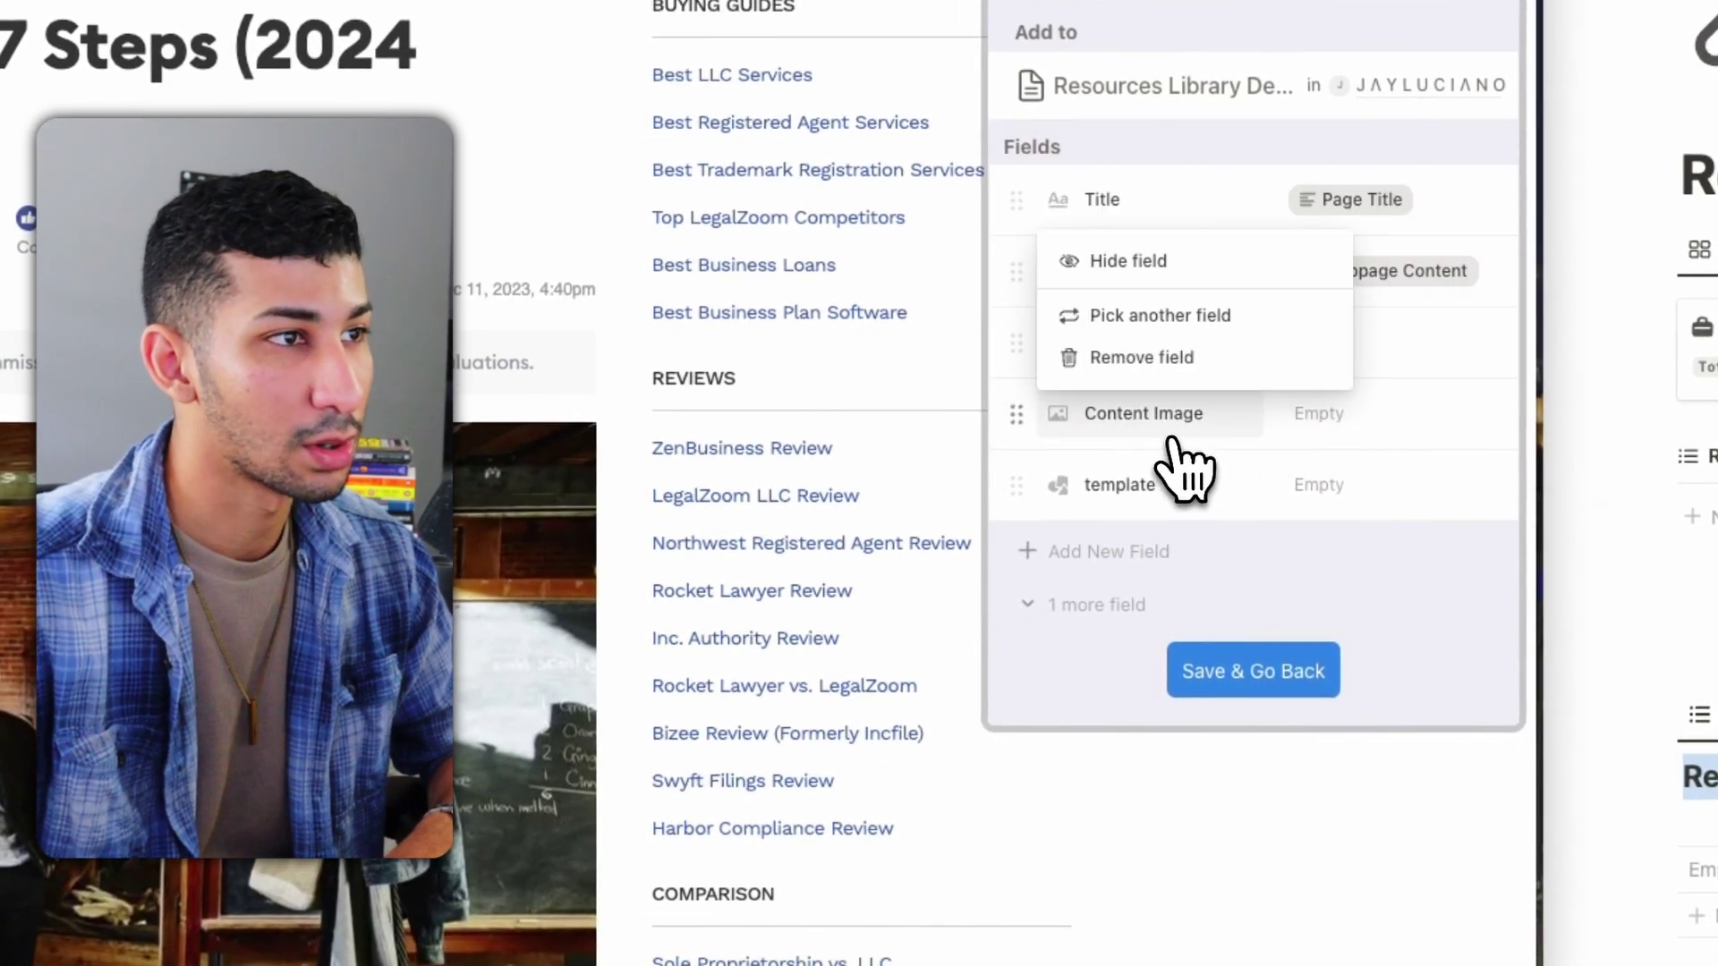
left_click(1275, 617)
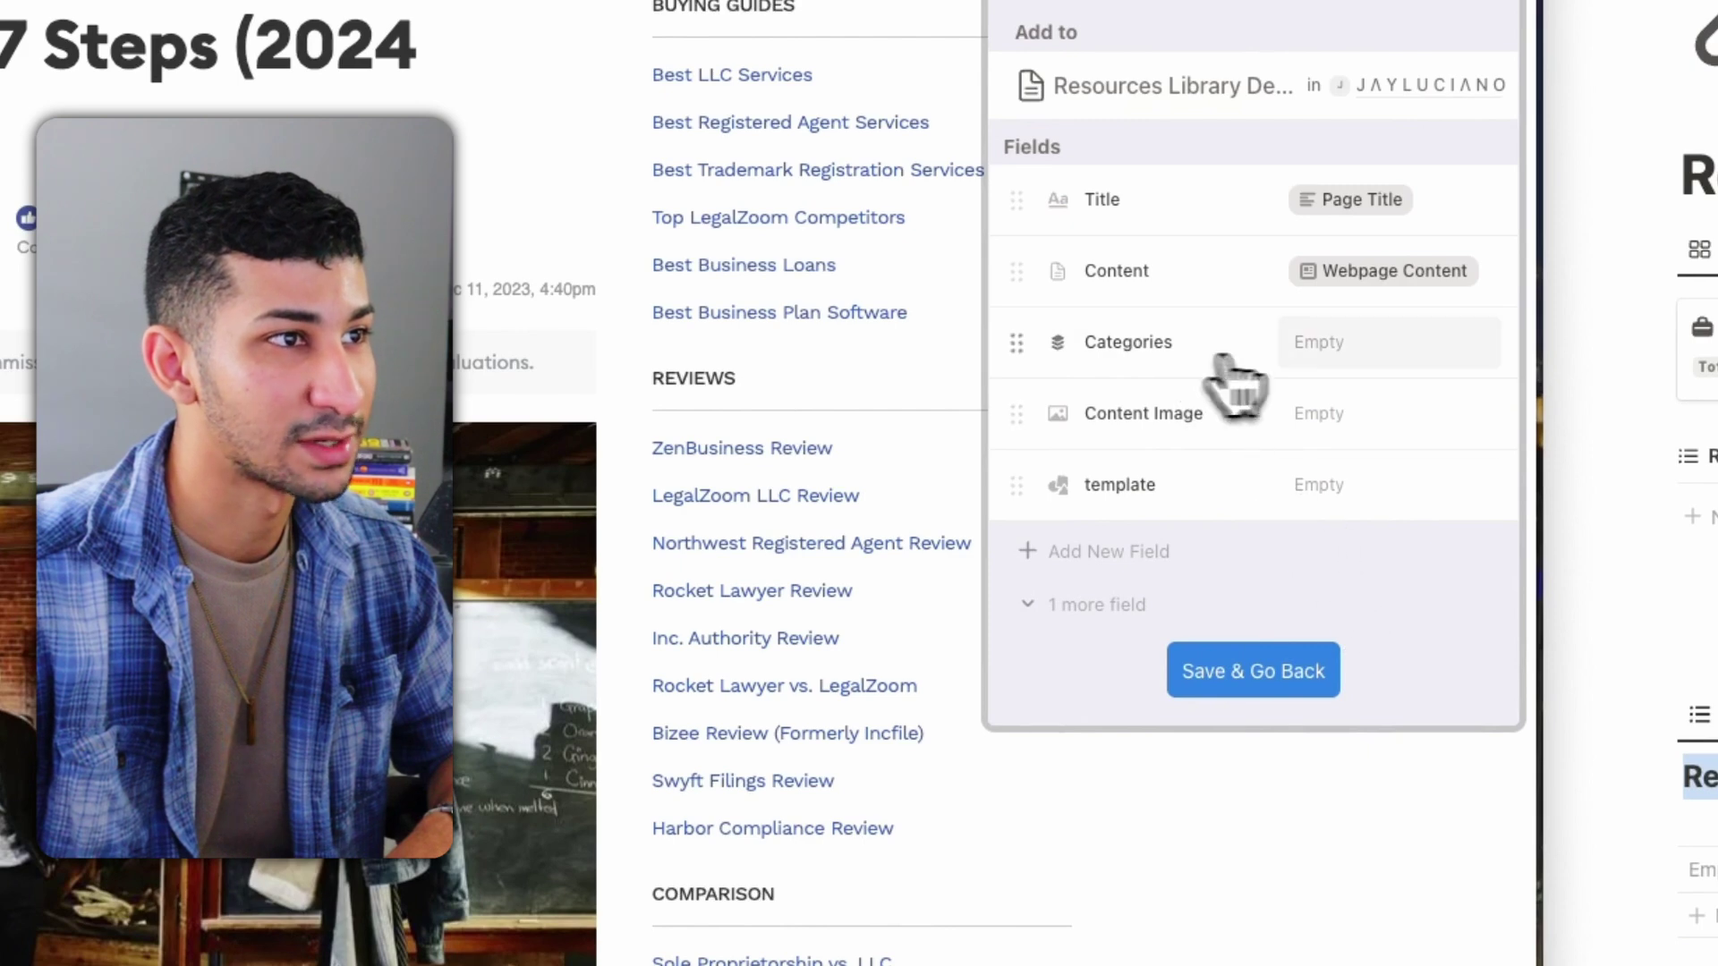
left_click(1334, 345)
left_click(1147, 583)
left_click(1130, 353)
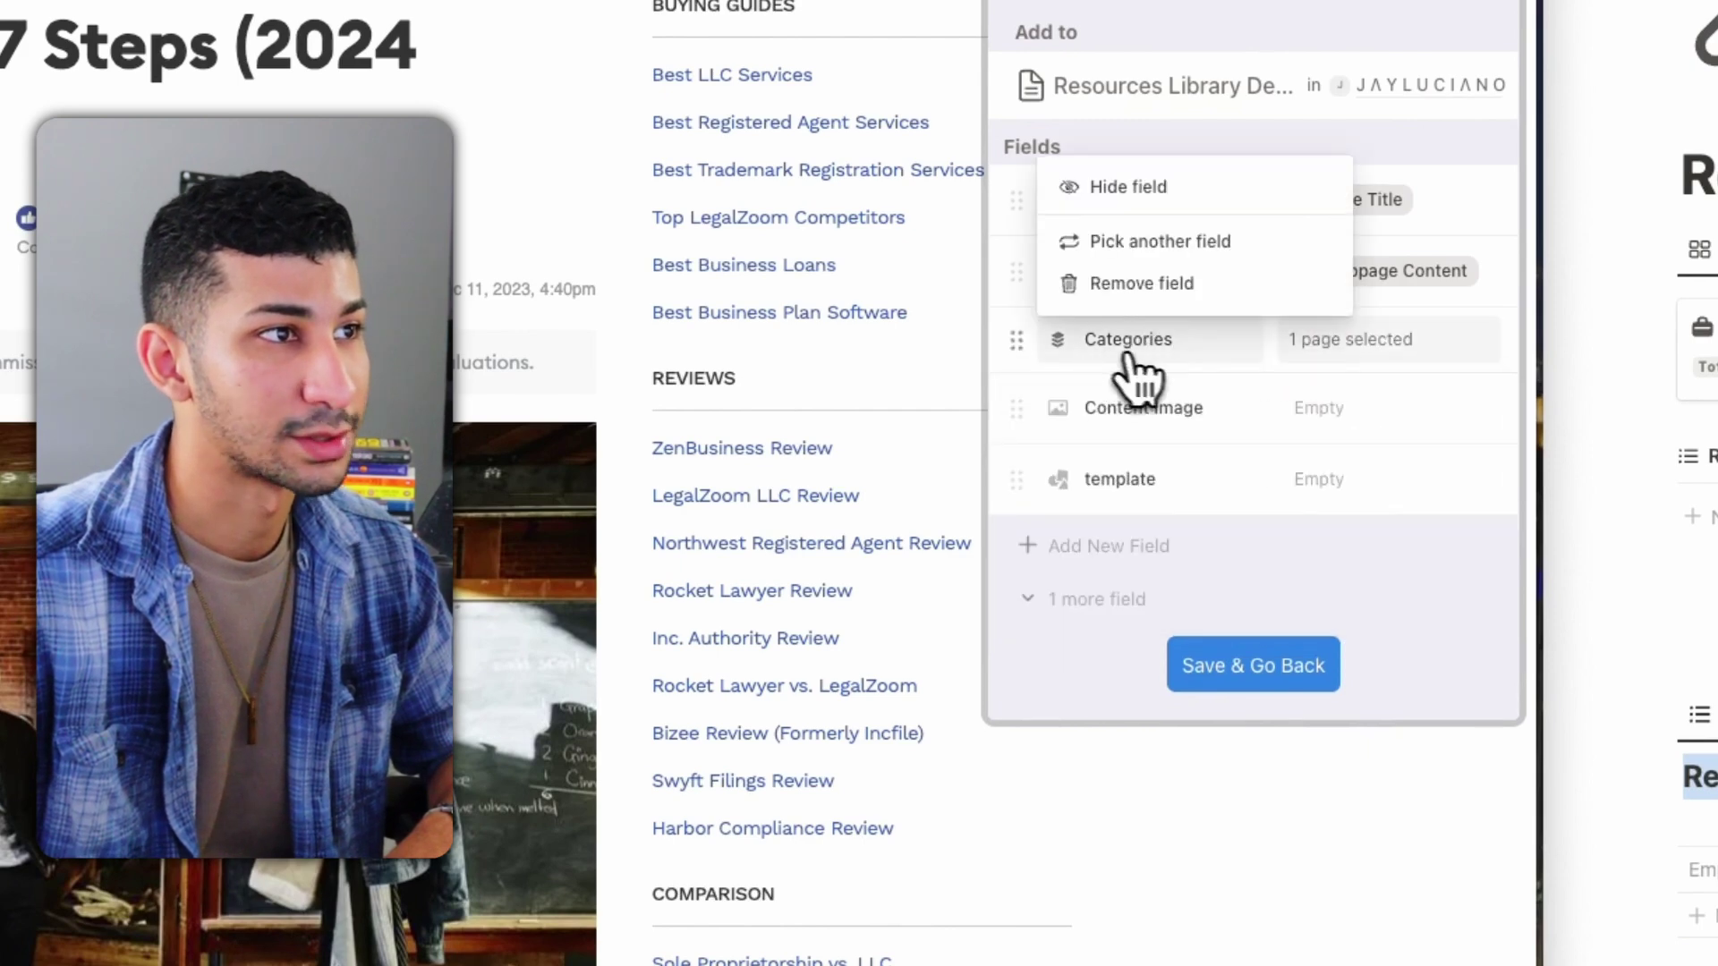
left_click(1329, 589)
Add Pin and Favorite fields and move them to the top of the form.
left_click(1109, 546)
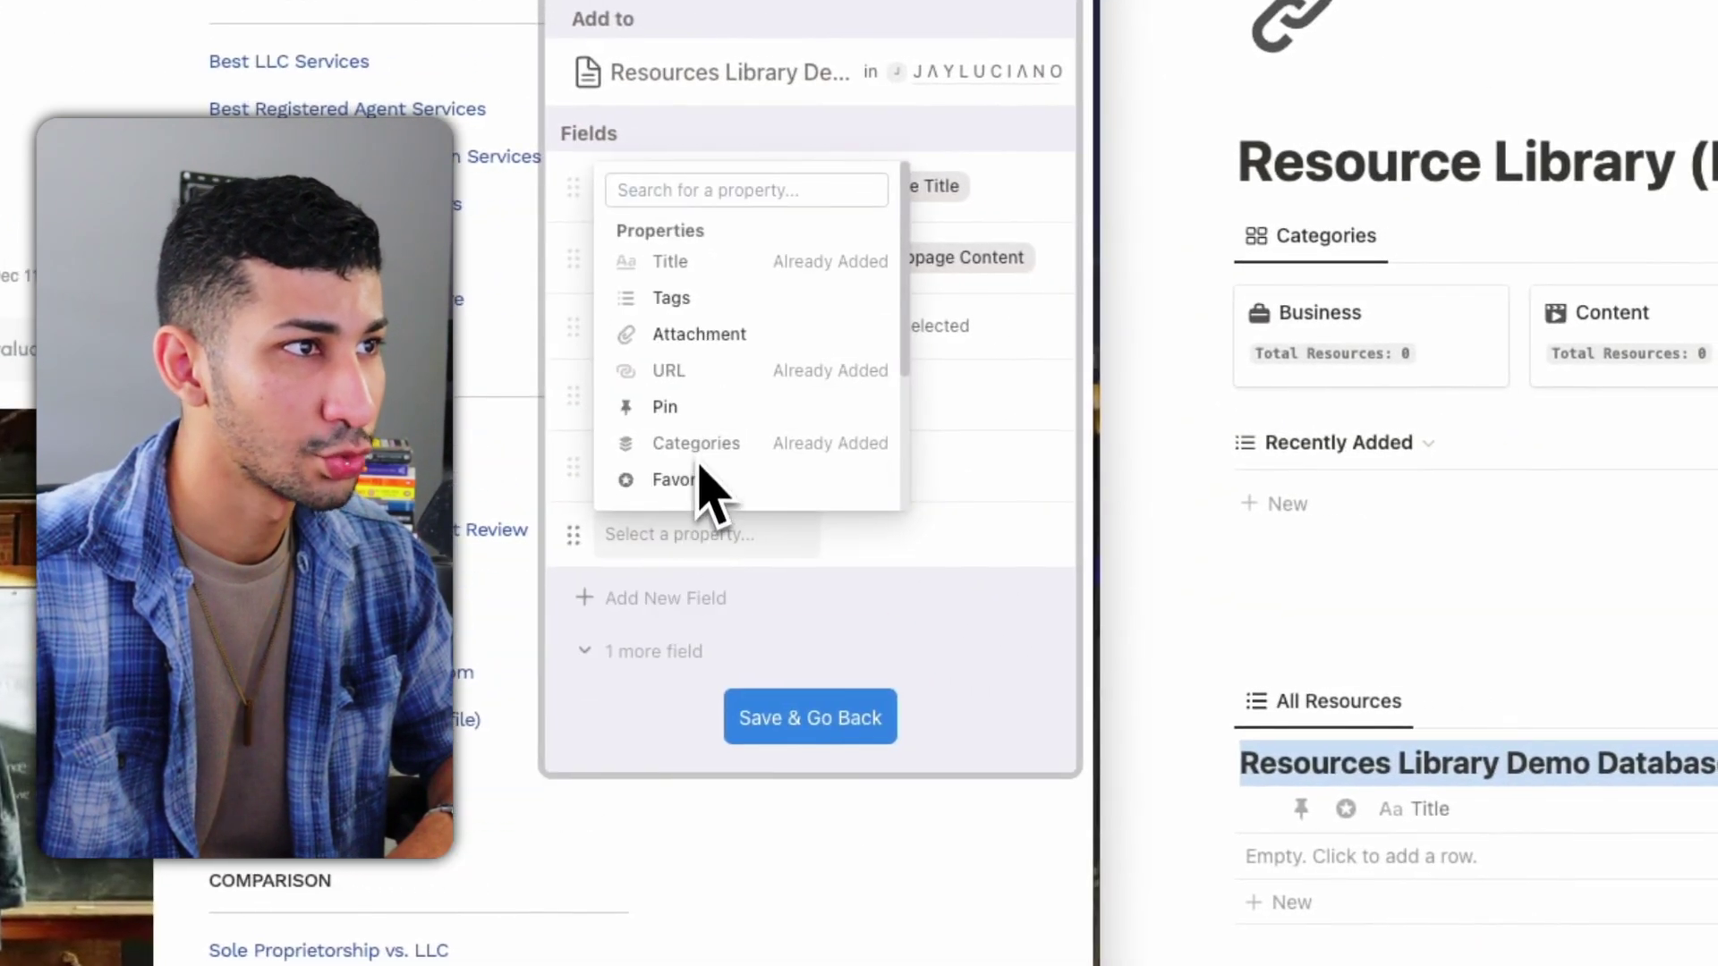
left_click(676, 407)
left_click(693, 615)
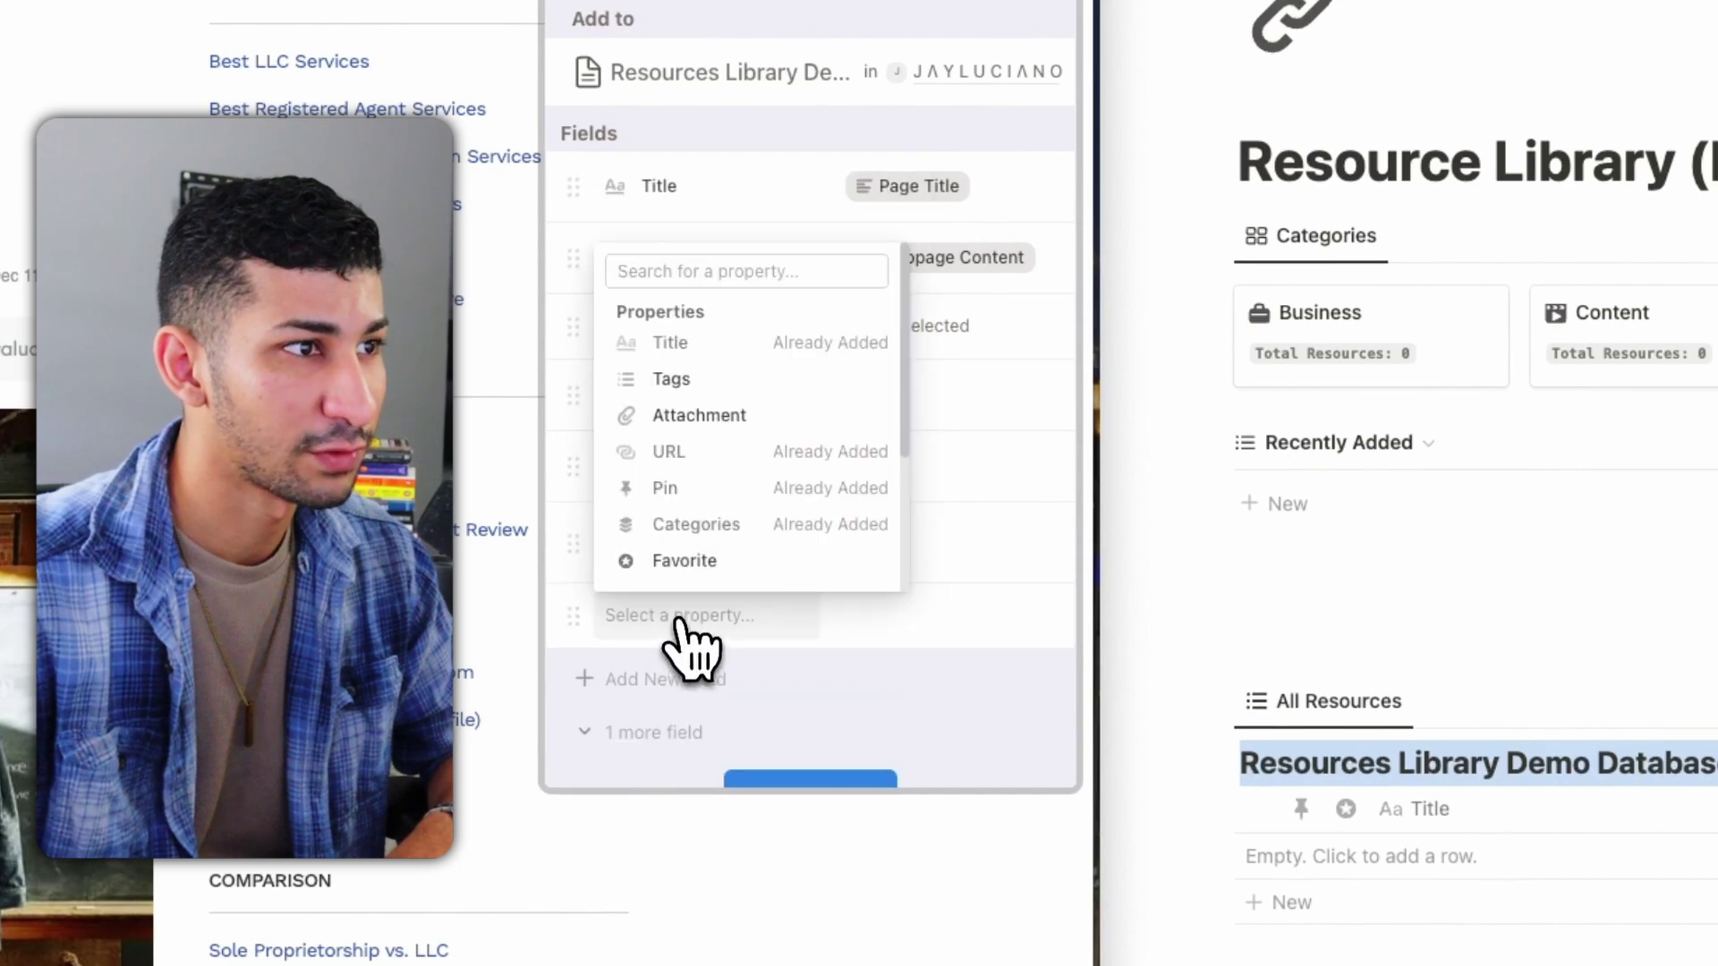
left_click(685, 560)
left_click_drag(617, 537, 625, 190)
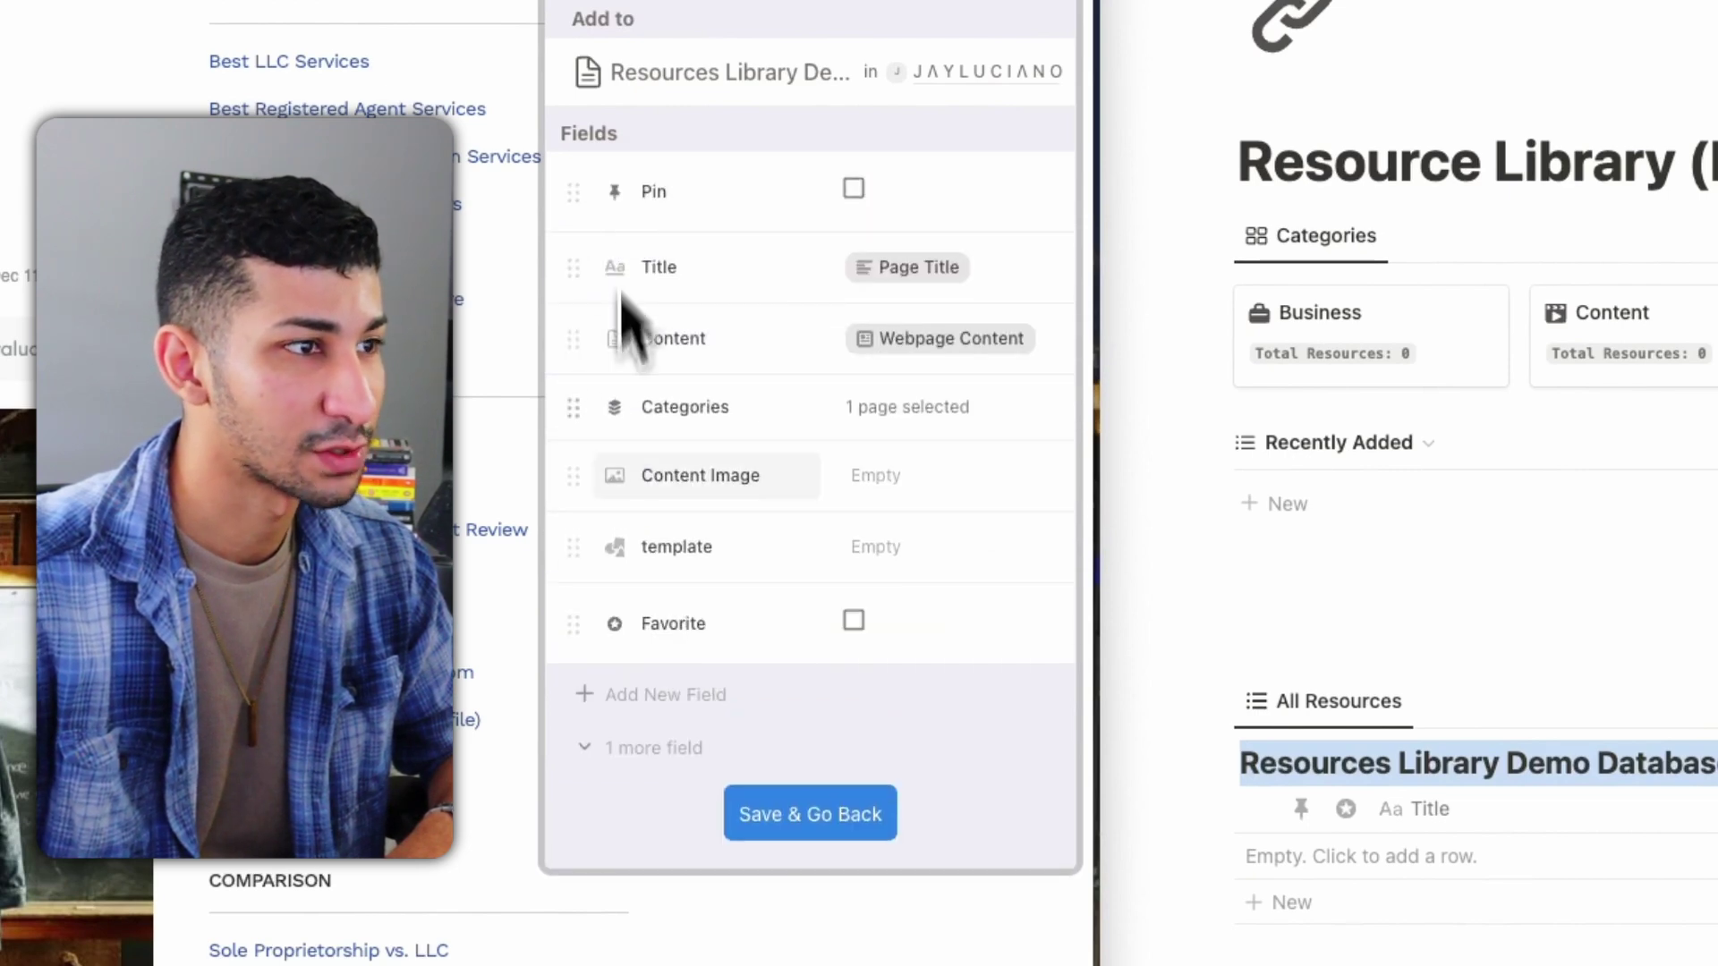
left_click_drag(602, 631, 778, 307)
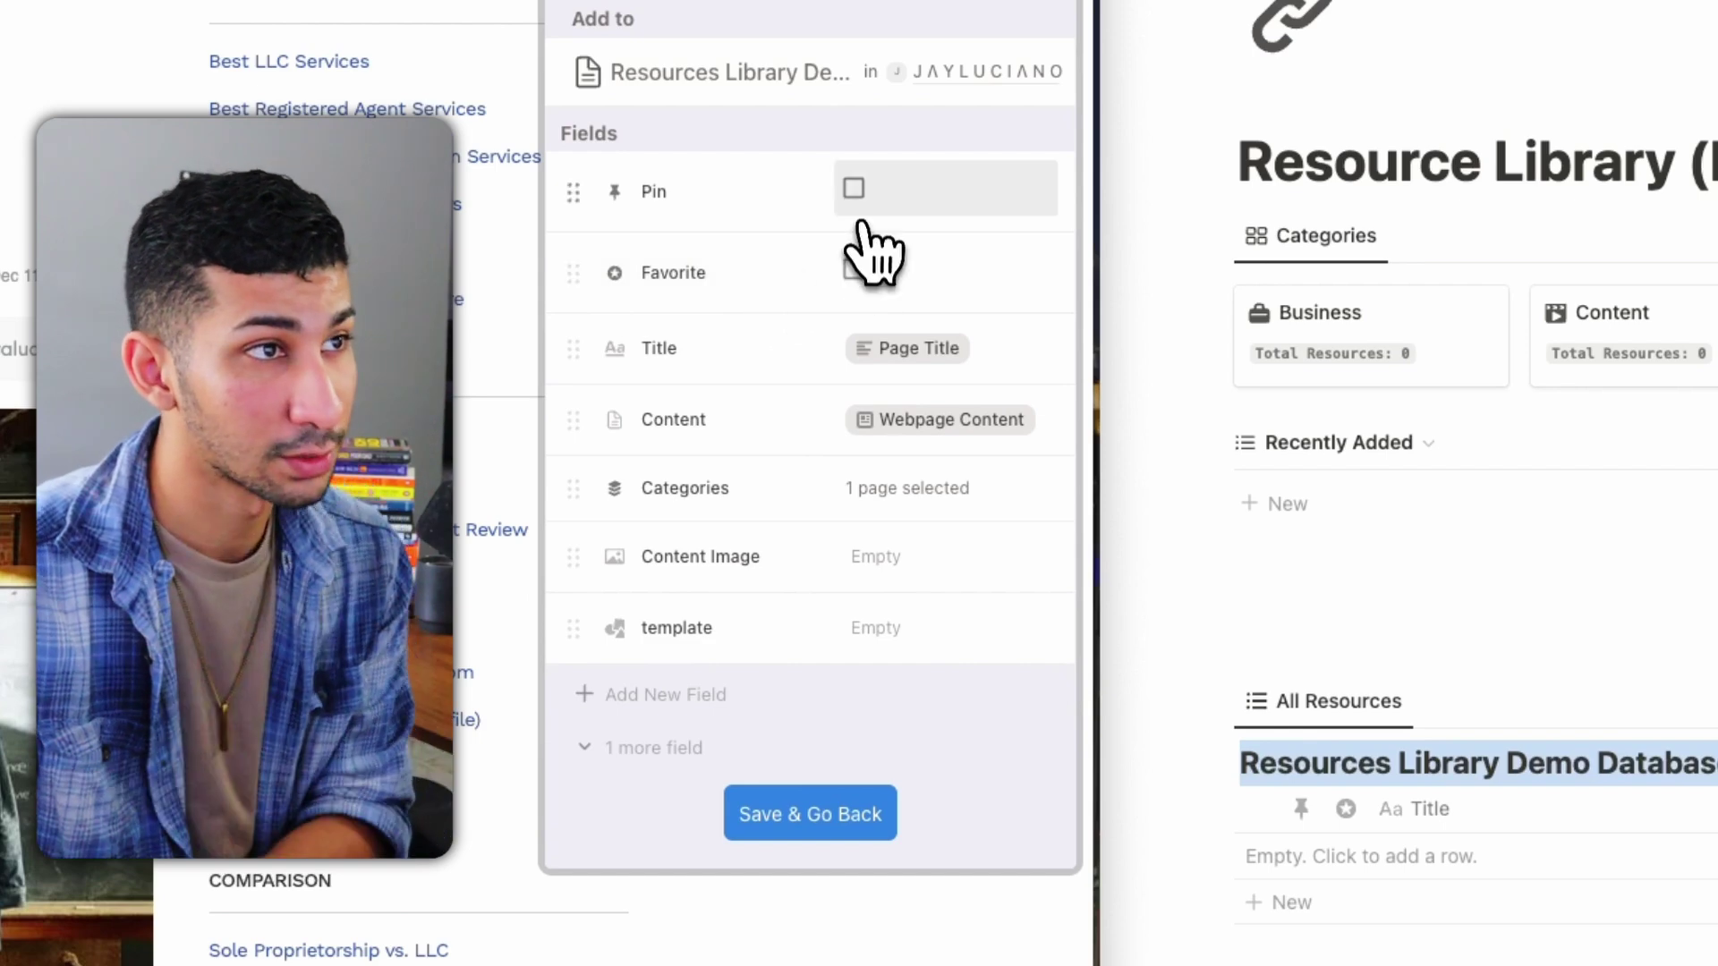
Add an Attachment field with its Main Image mapping cleared.
left_click(658, 696)
left_click(703, 498)
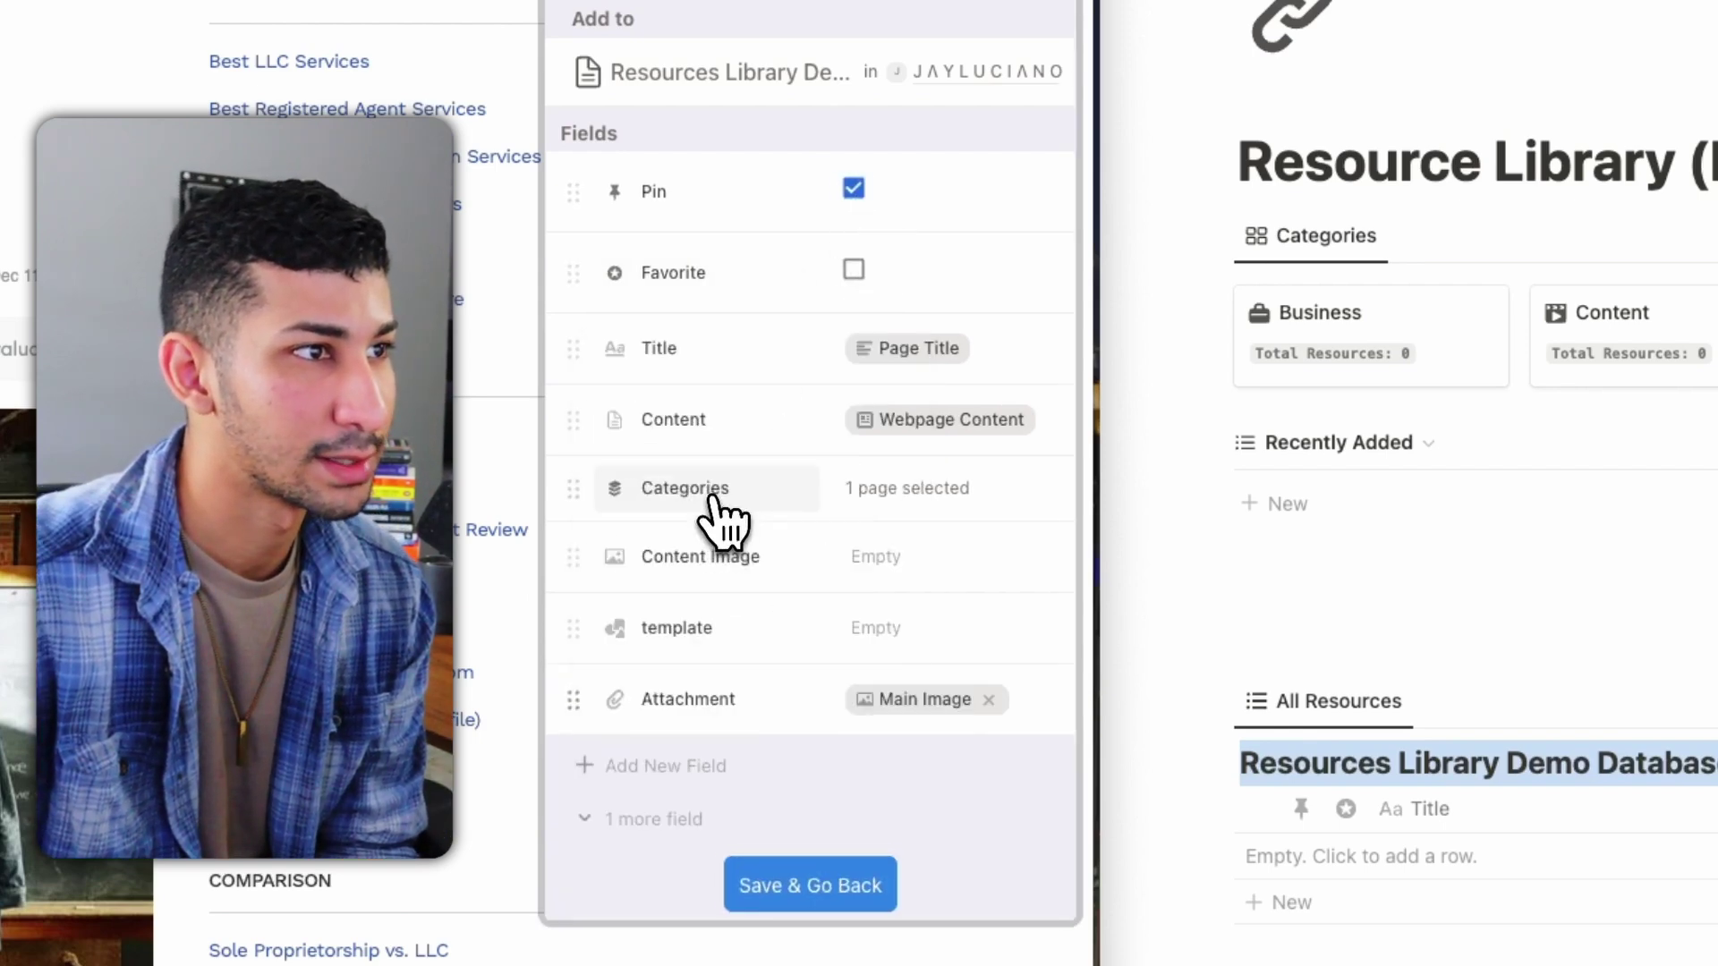
left_click(984, 700)
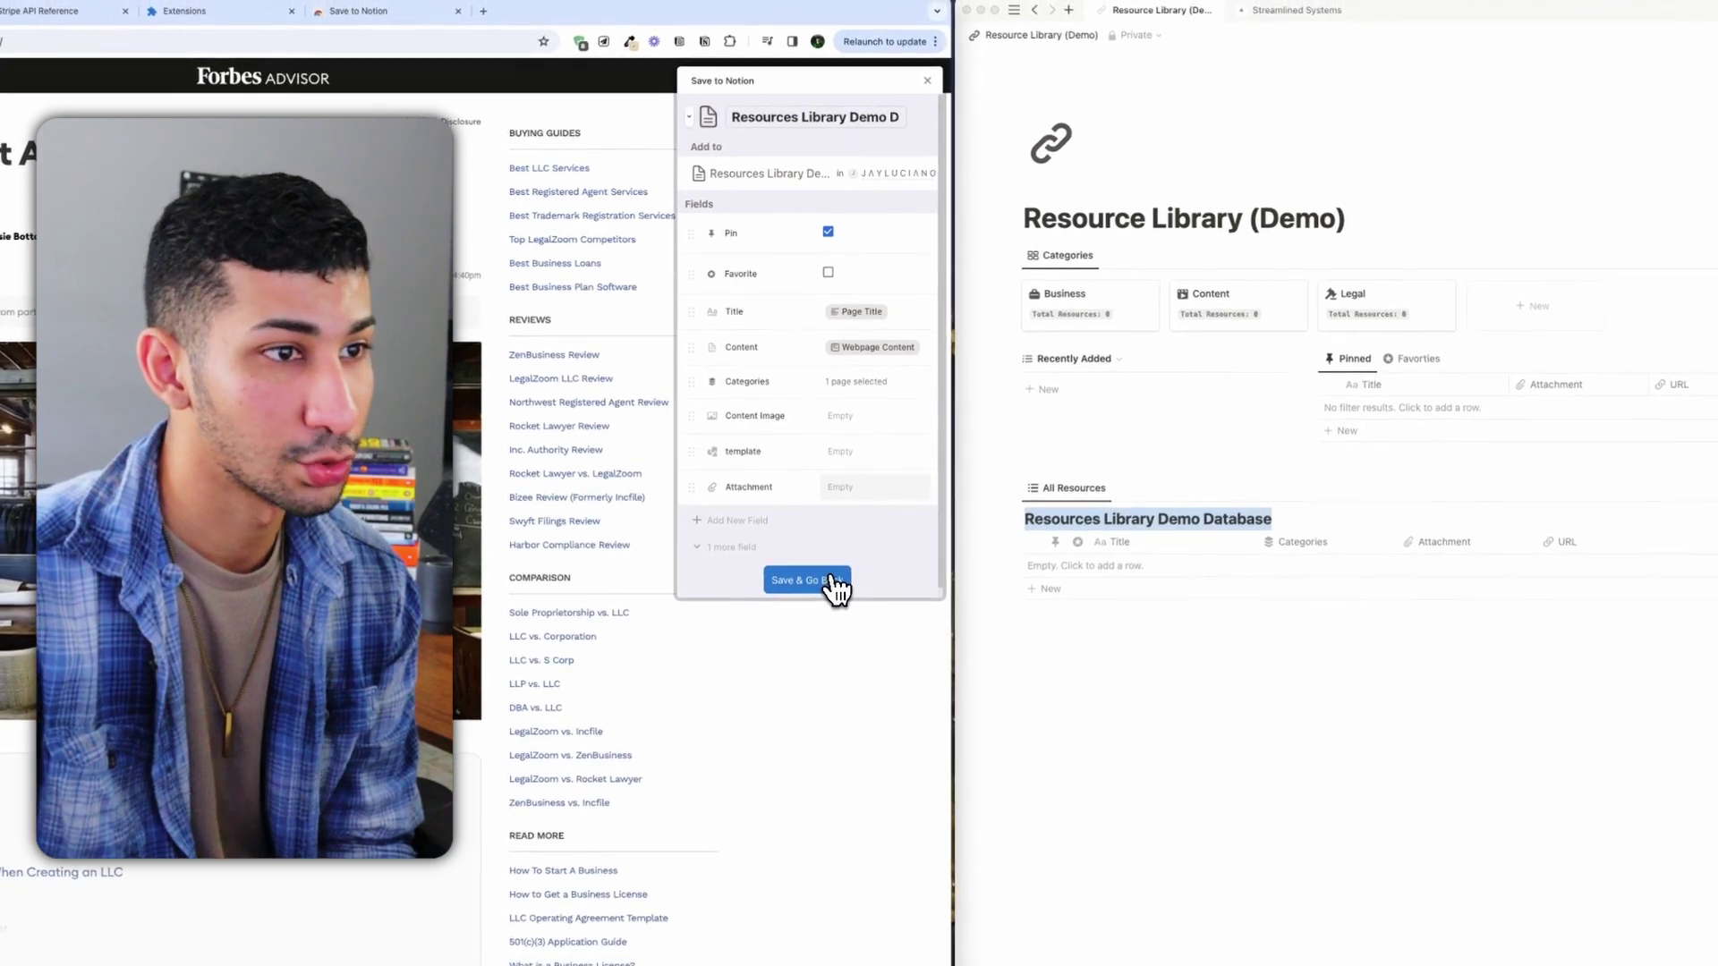
Save the form, then clip the LLC article via the Resources Library form using Save Page & Close.
left_click(837, 586)
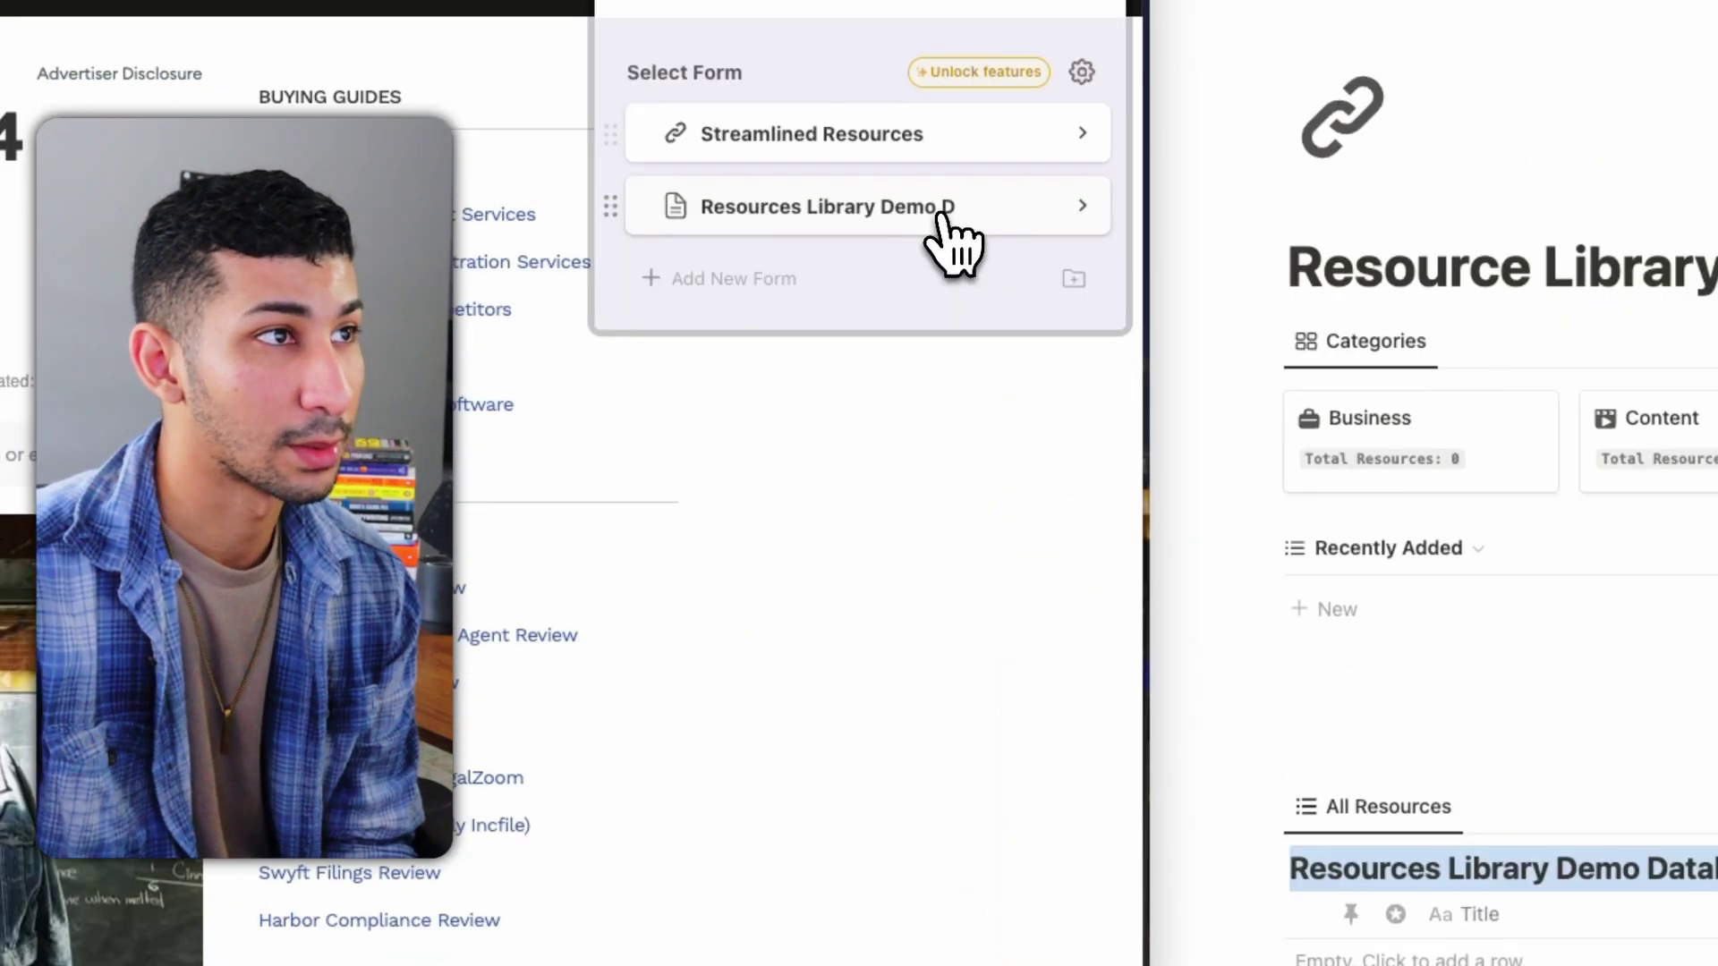
left_click(942, 214)
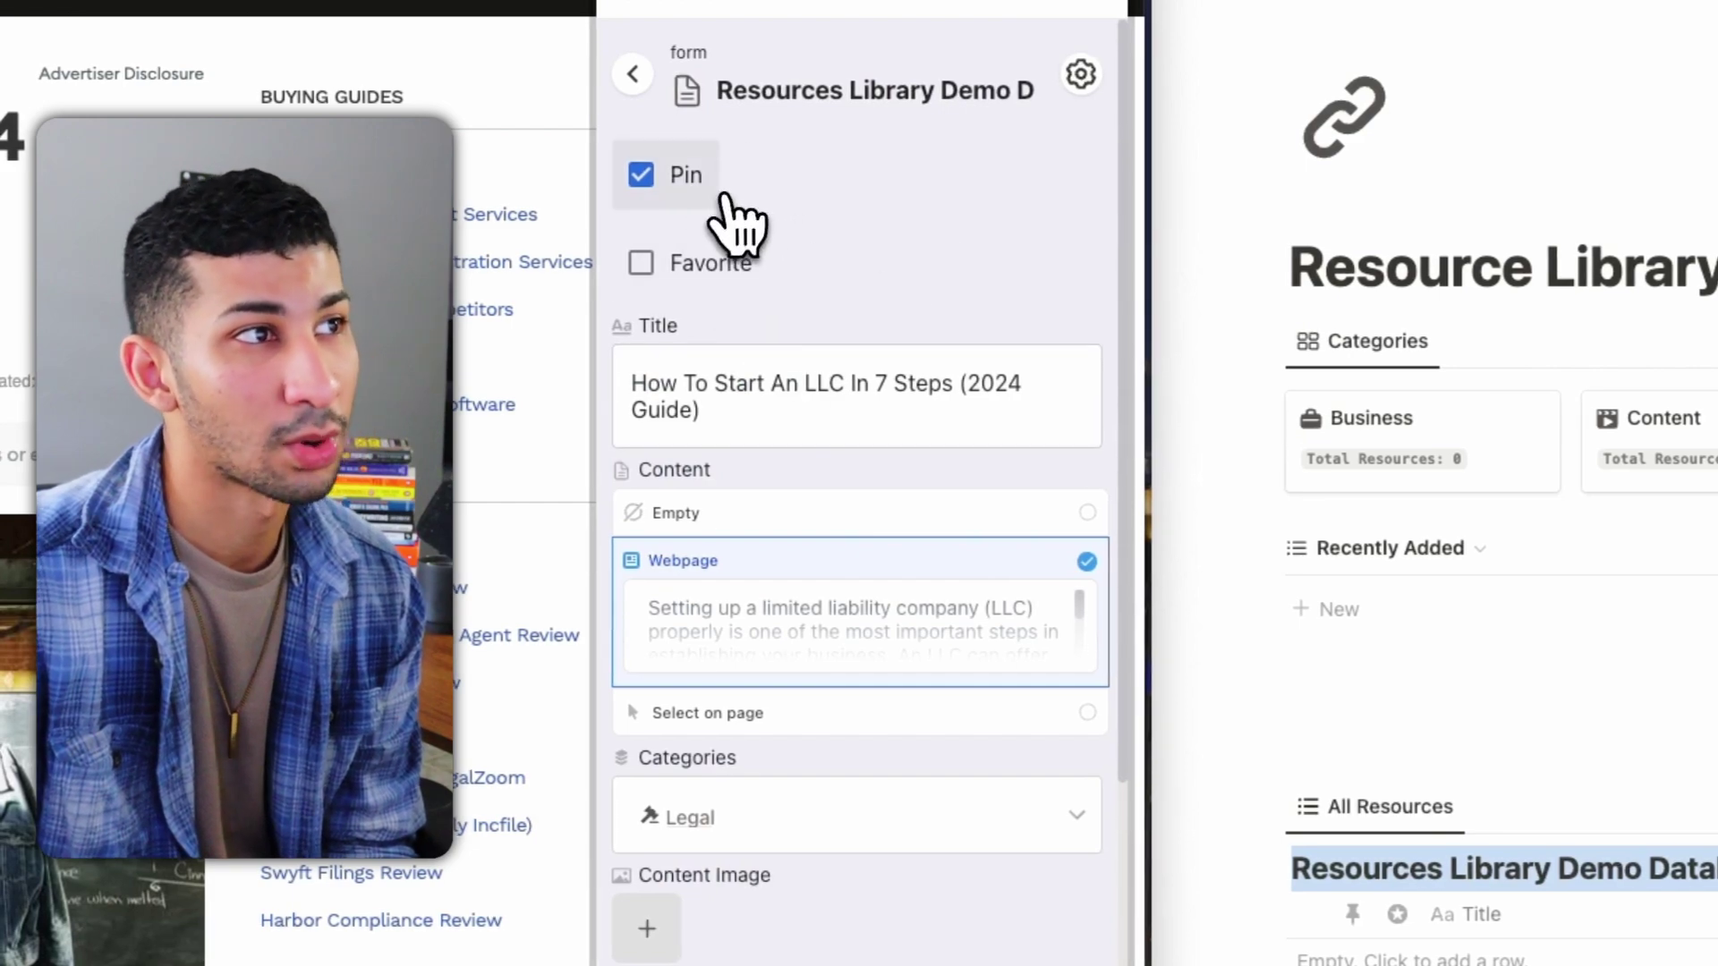
scroll(832, 452, "down", 4)
scroll(844, 452, "up", 4)
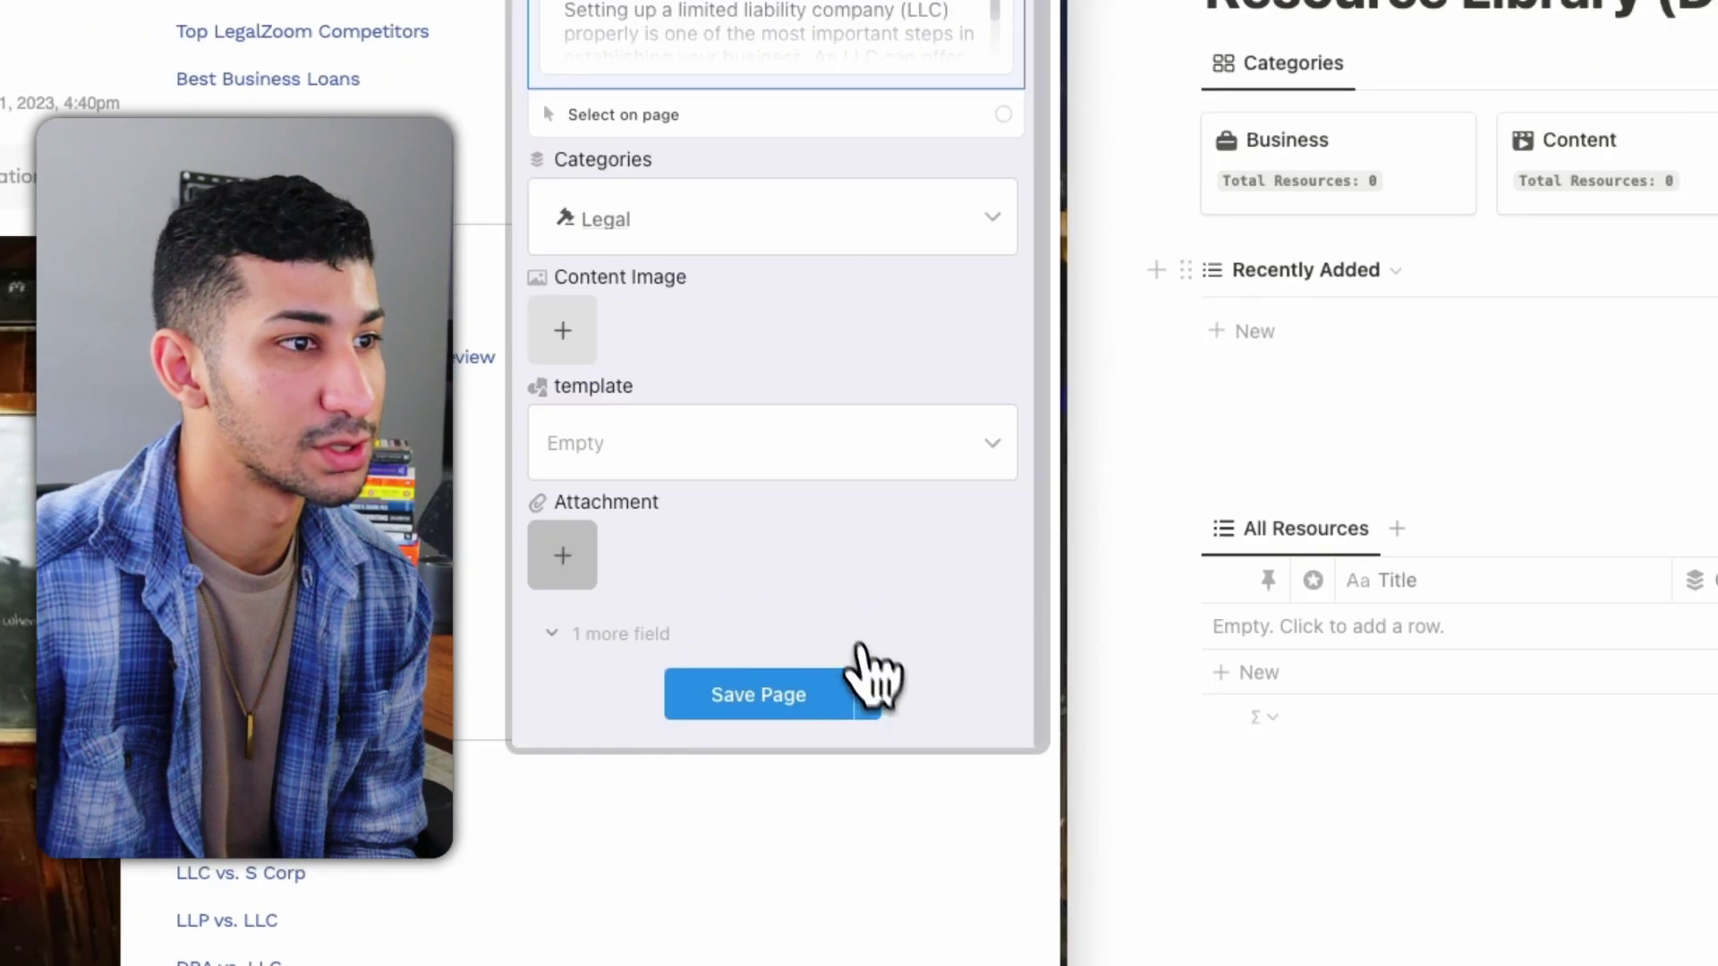
left_click(868, 694)
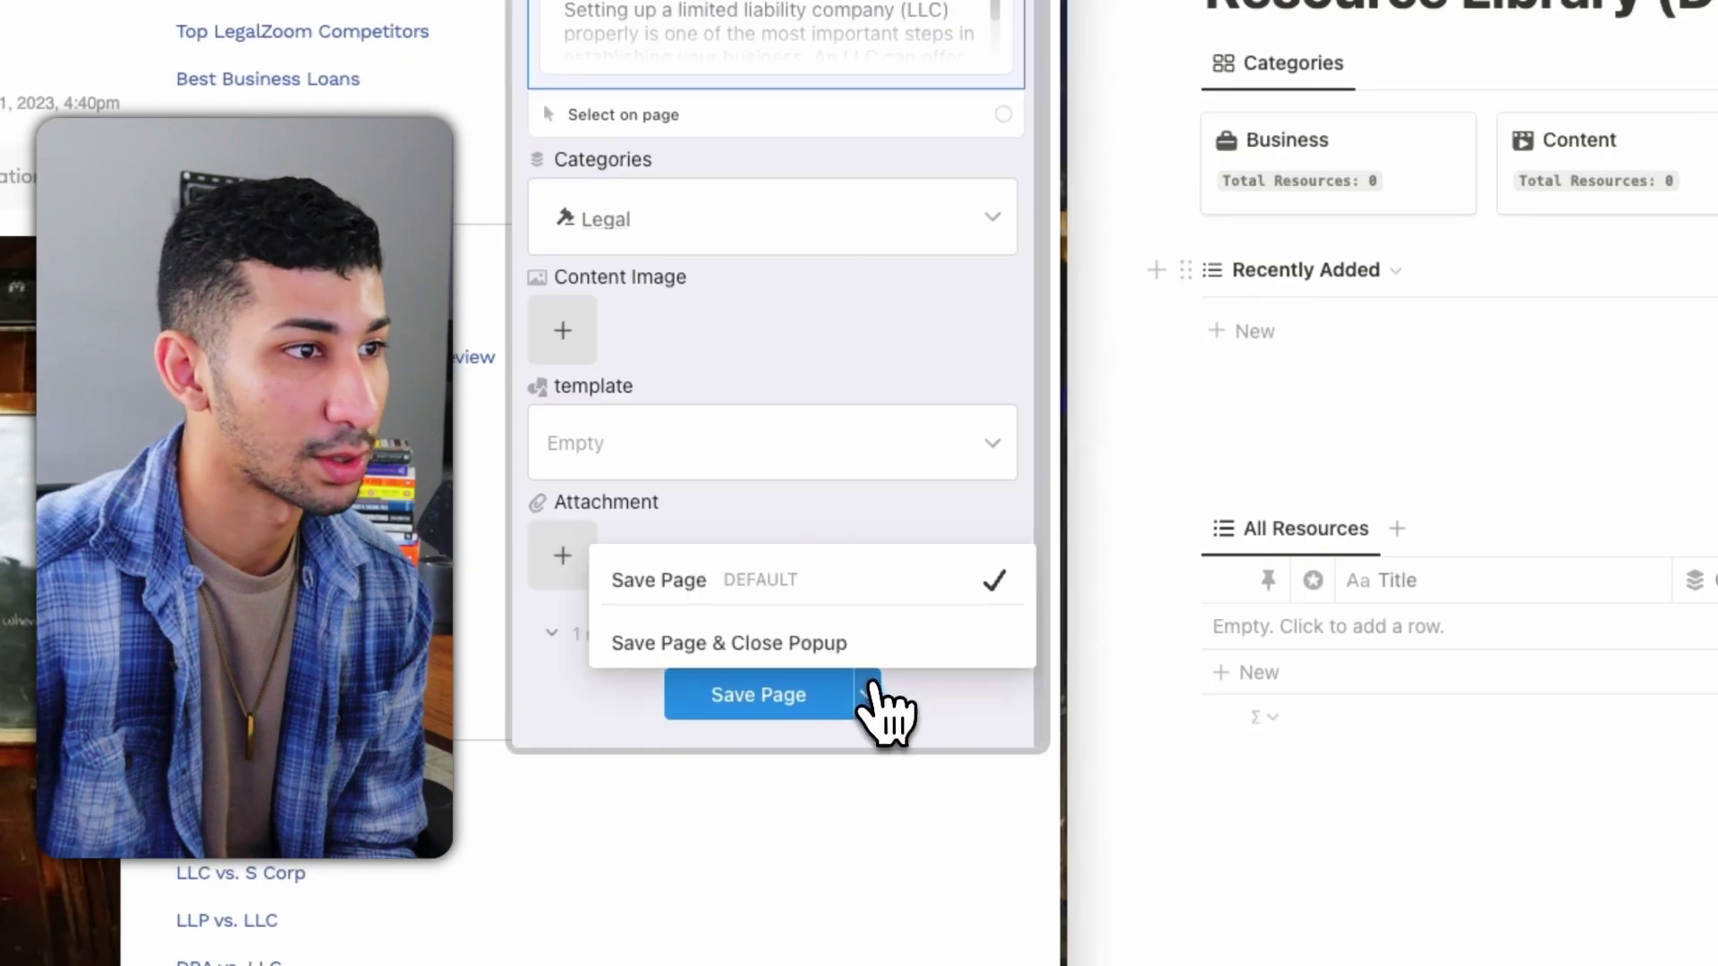
left_click(872, 656)
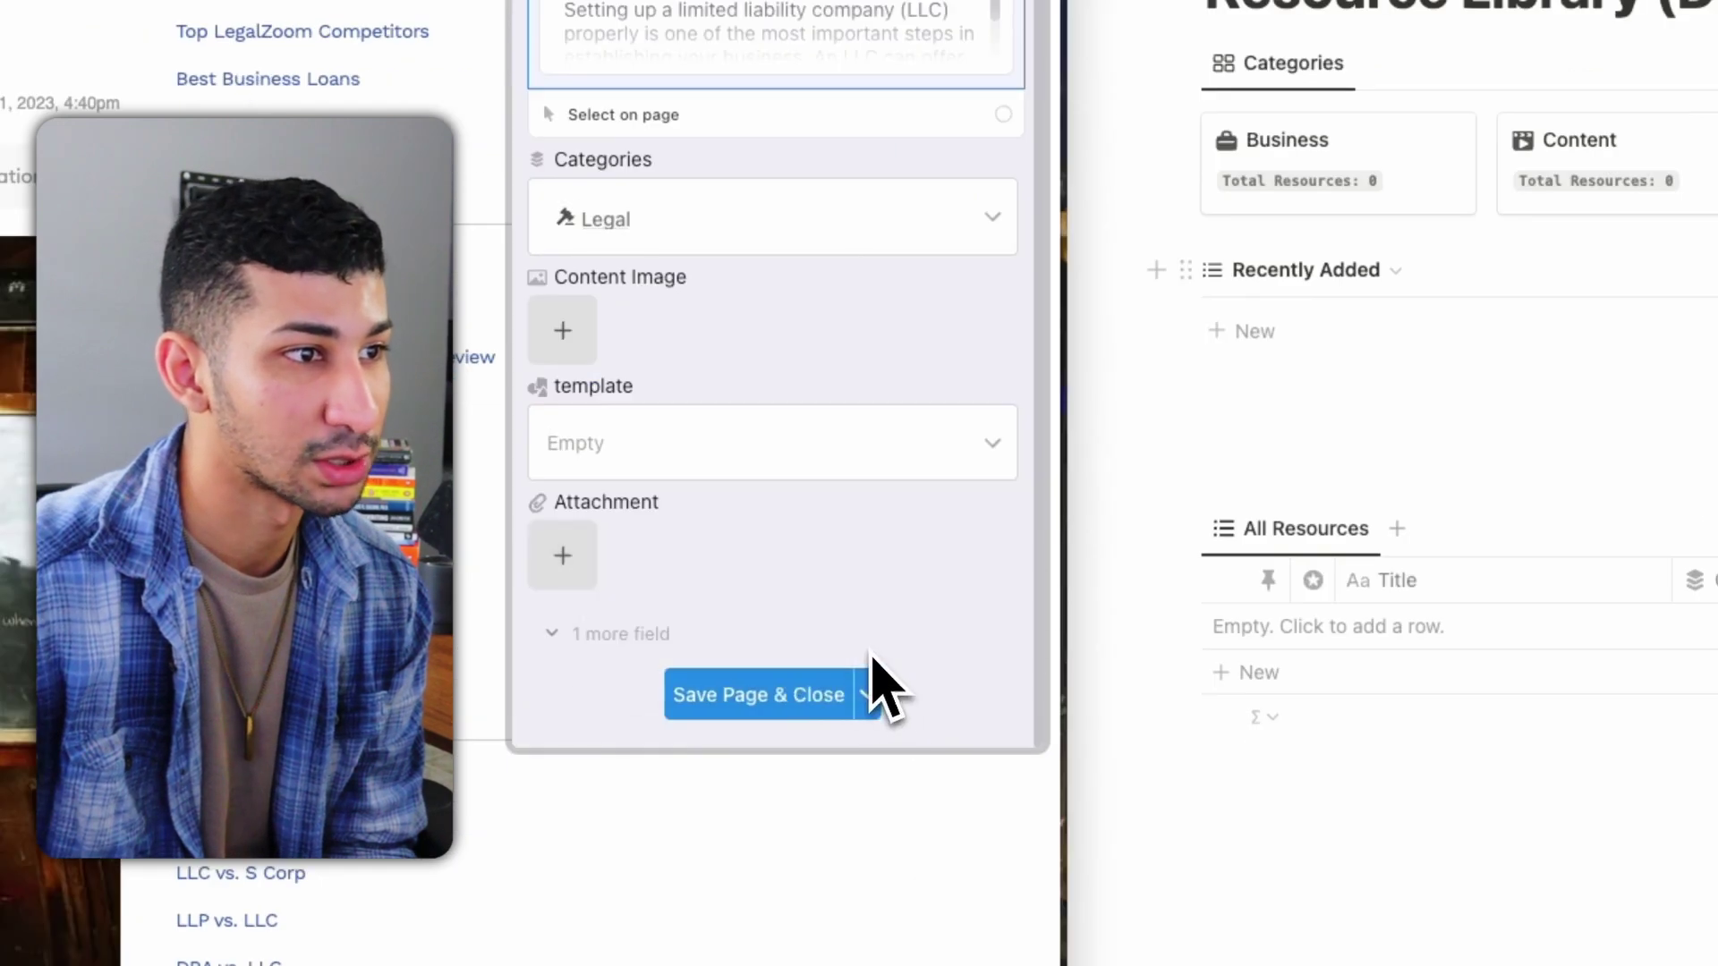
left_click(803, 707)
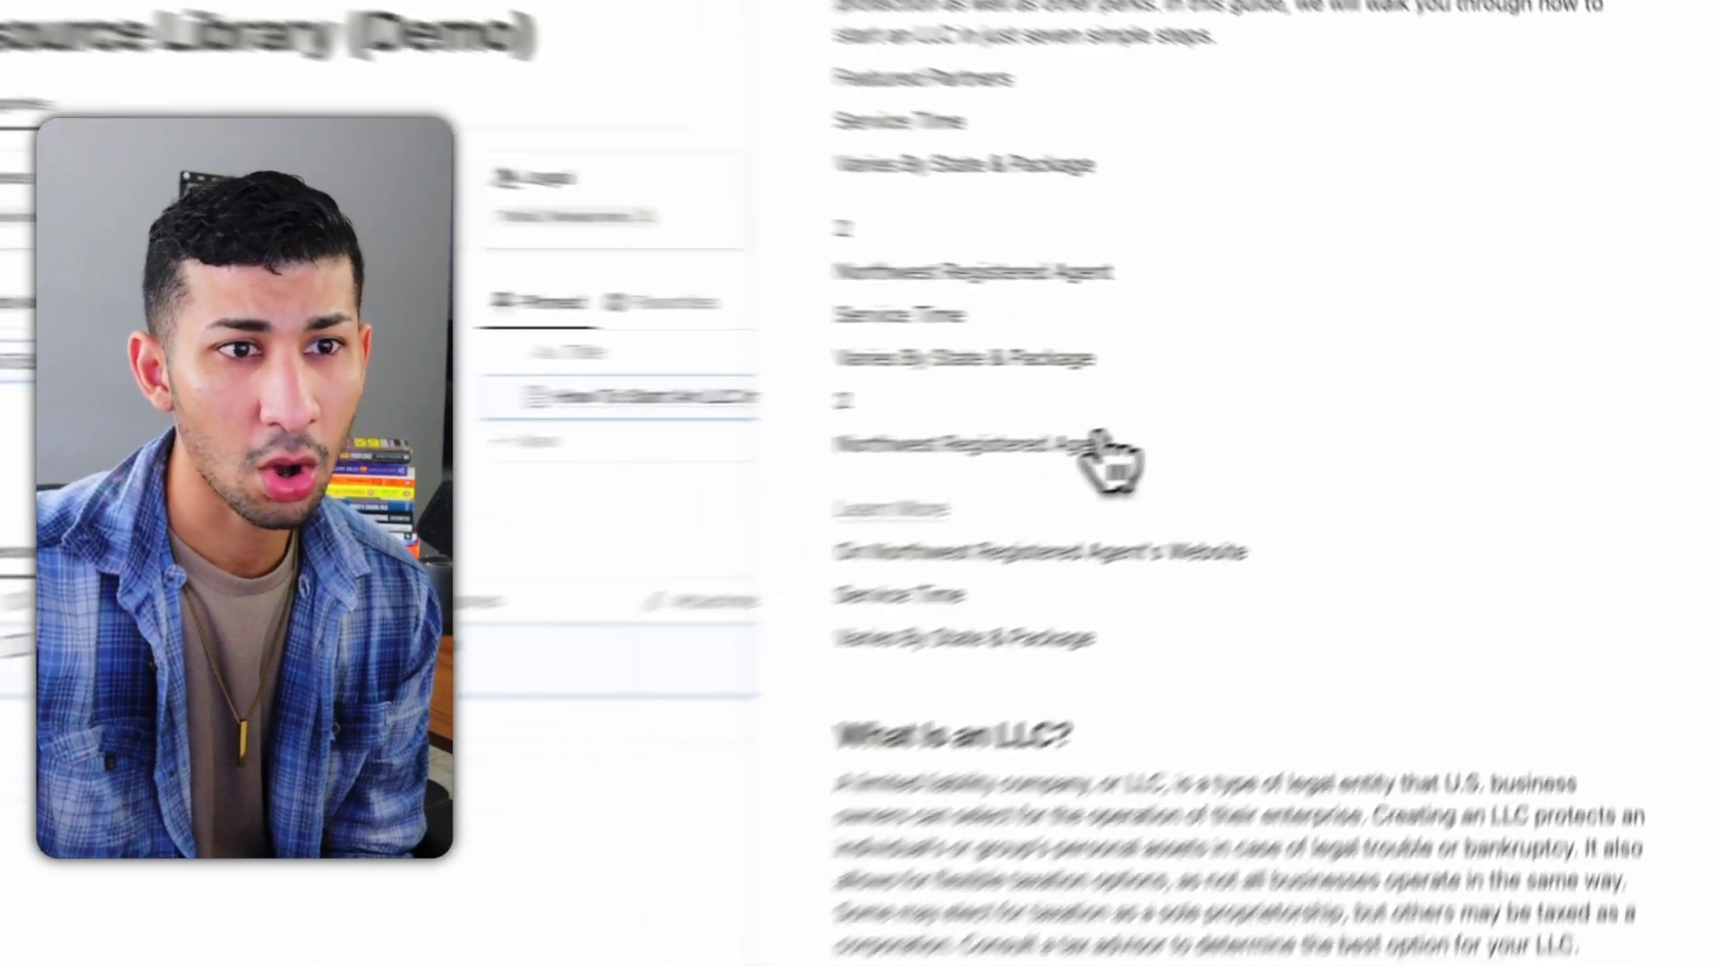
Scroll through the clipped Forbes LLC article down to its FAQ section.
scroll(1284, 416, "down", 5)
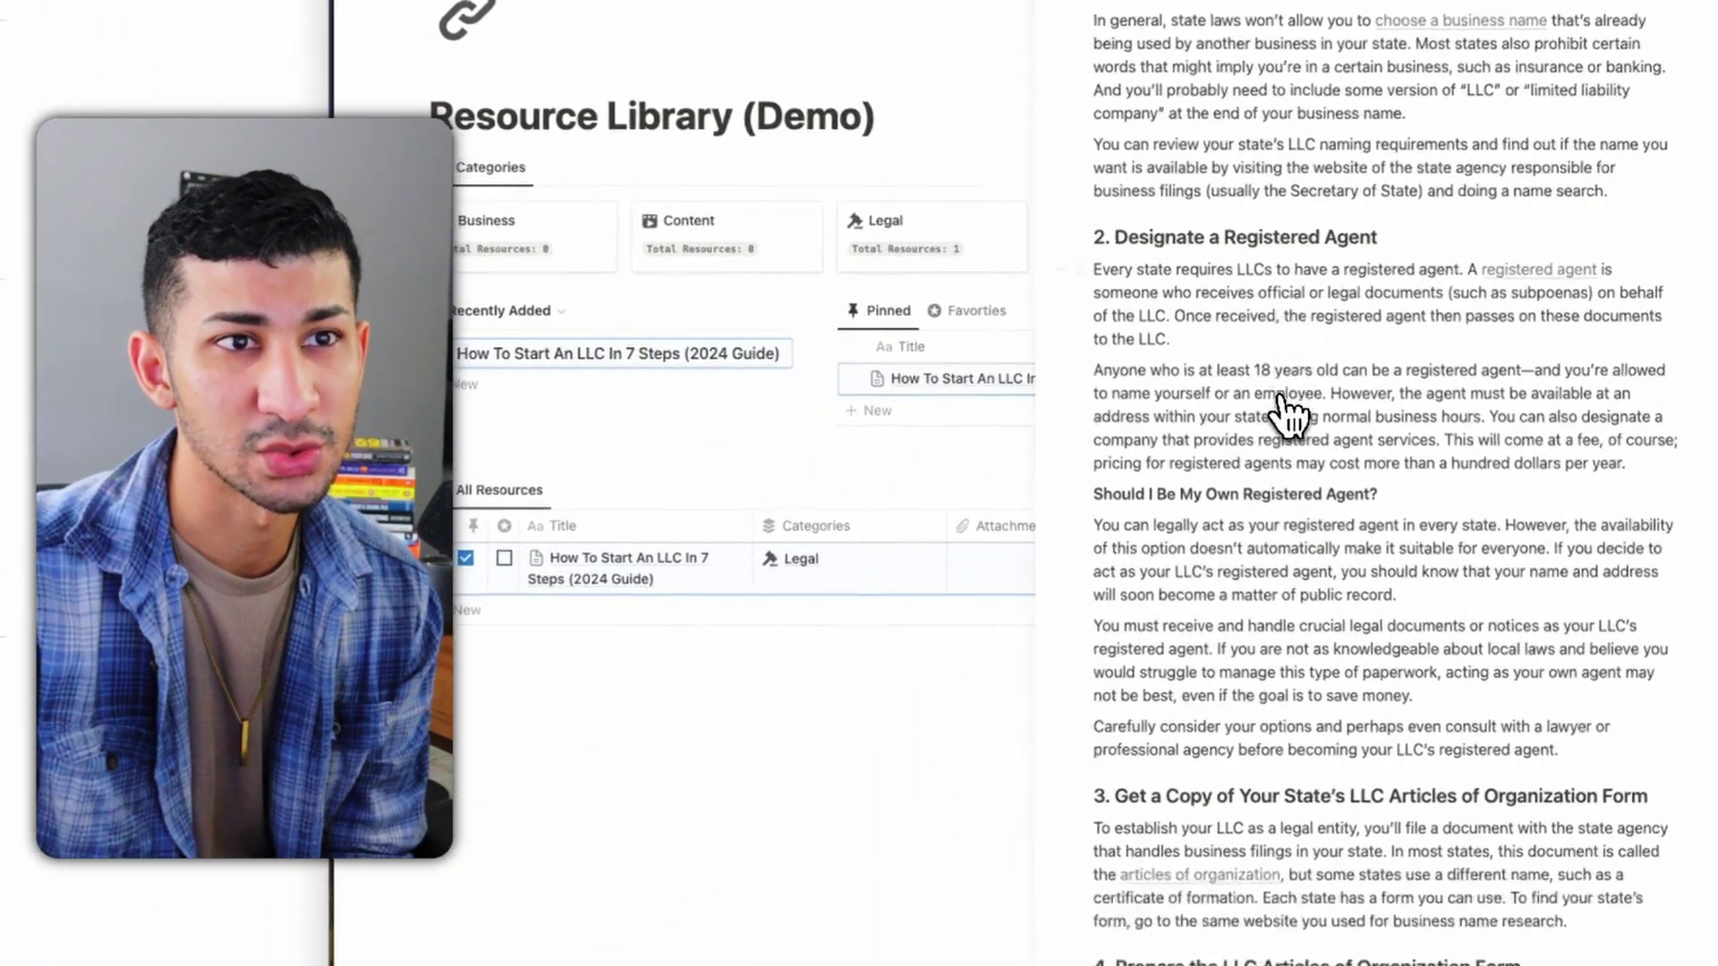
scroll(1286, 414, "down", 20)
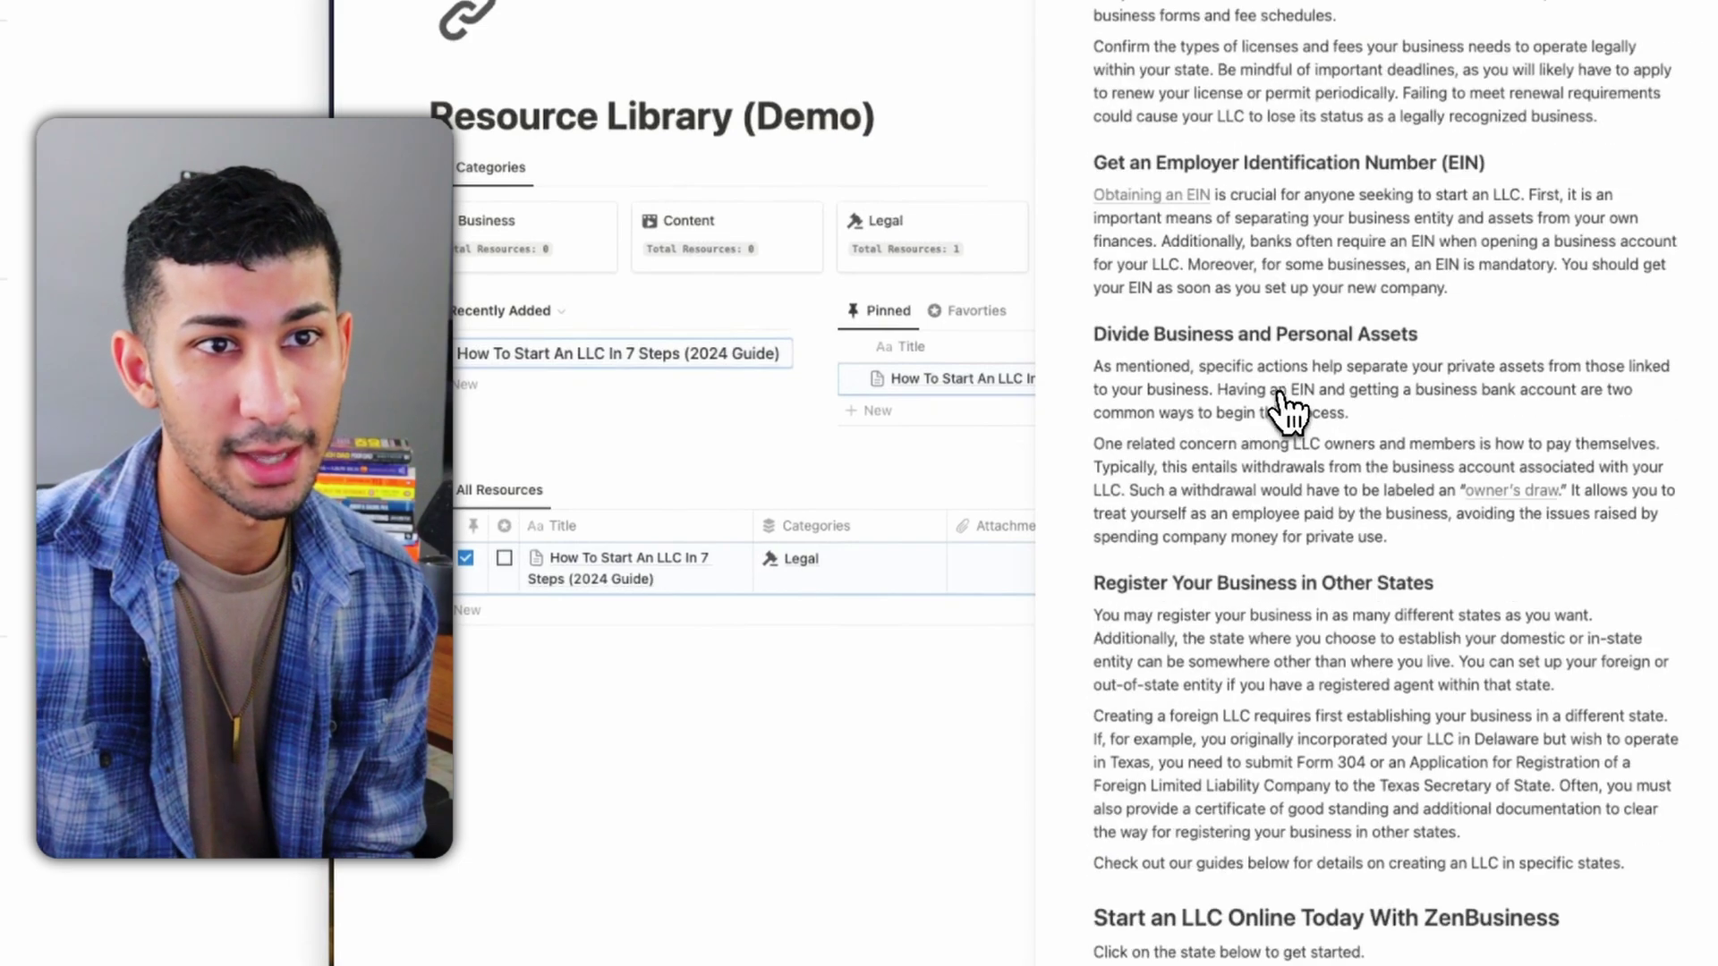
scroll(1289, 412, "down", 20)
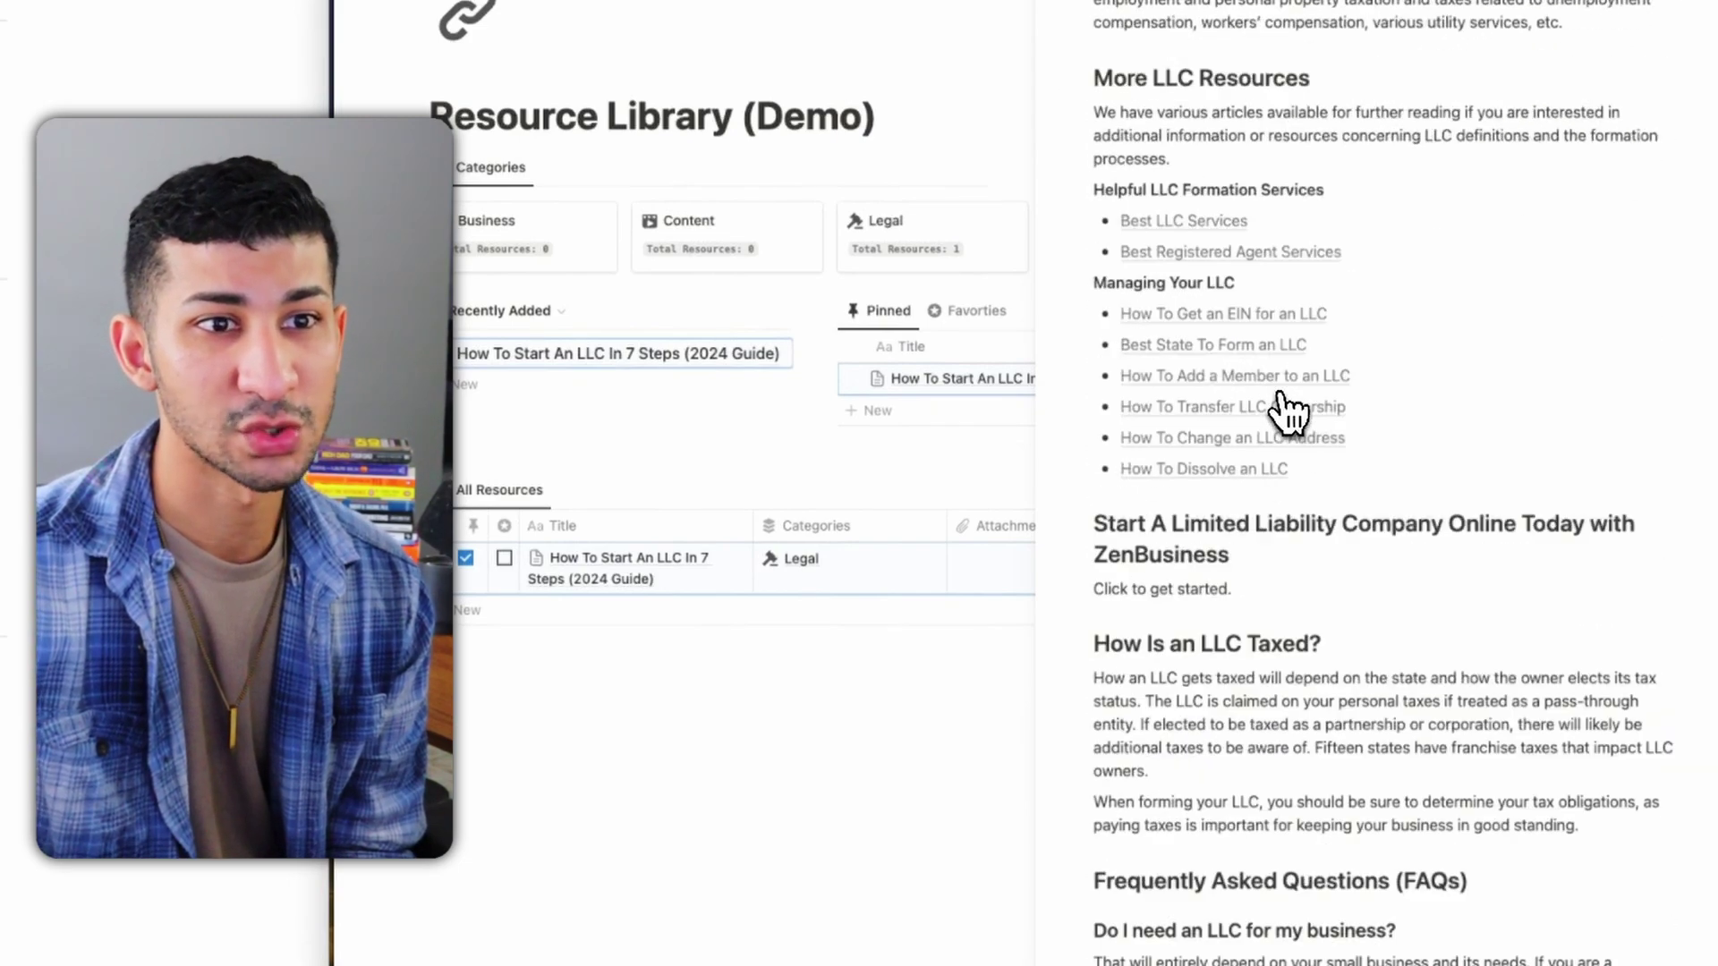
scroll(1288, 412, "down", 10)
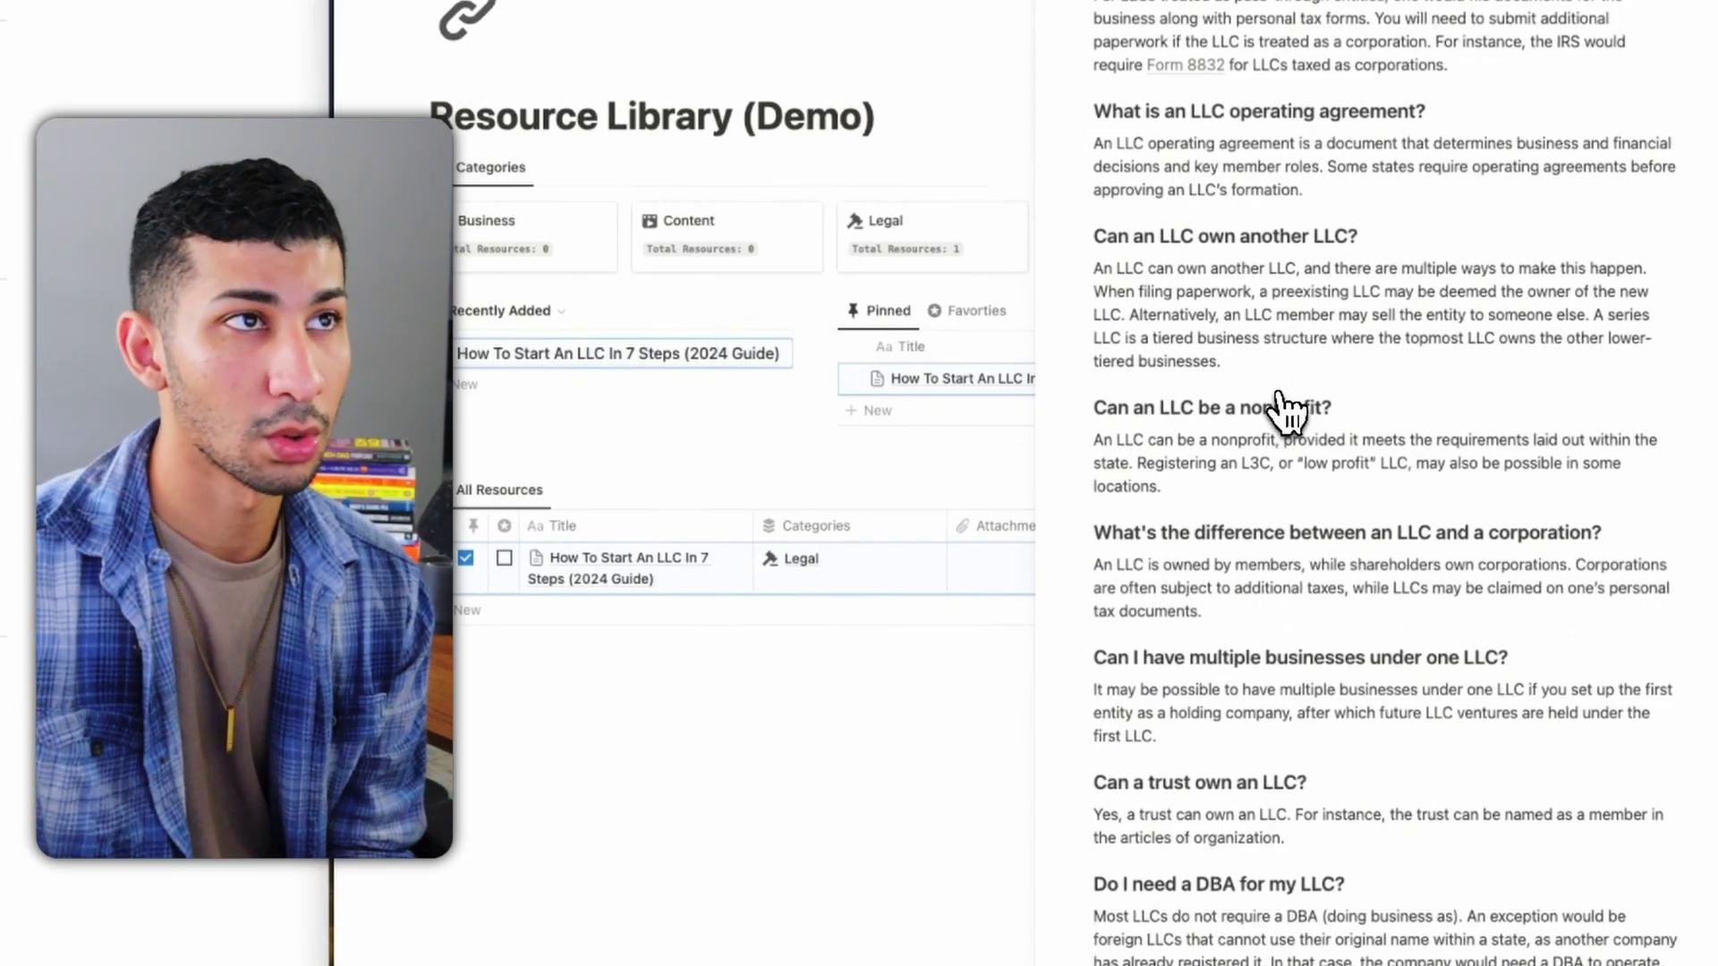